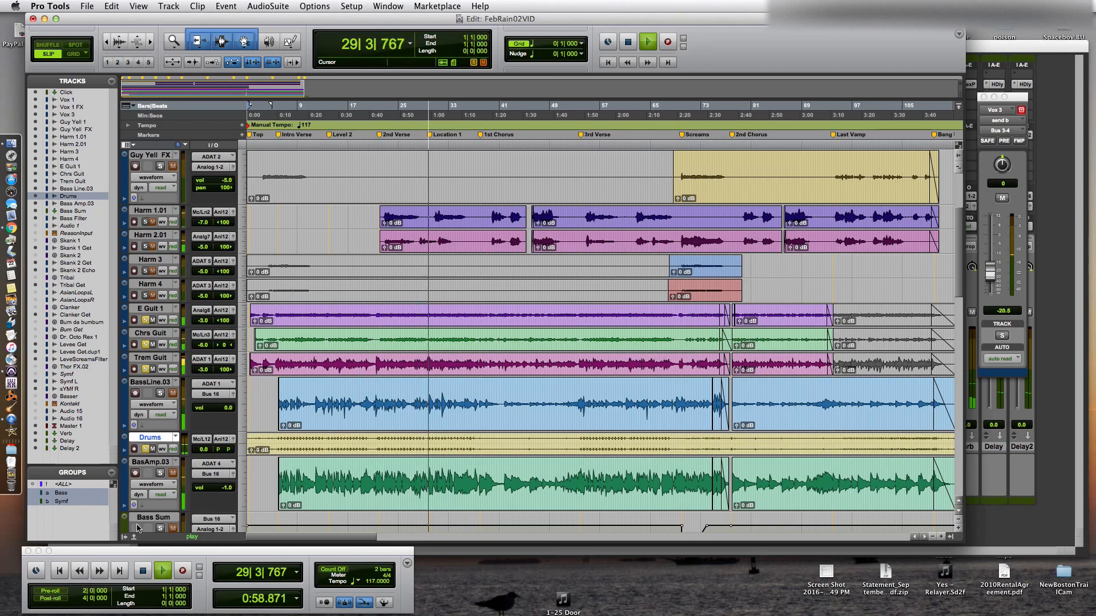
Stop playback, place the cursor on the Vox 1 track just before its clip at bar 4, and play from there.
scroll(298, 333, up, 5)
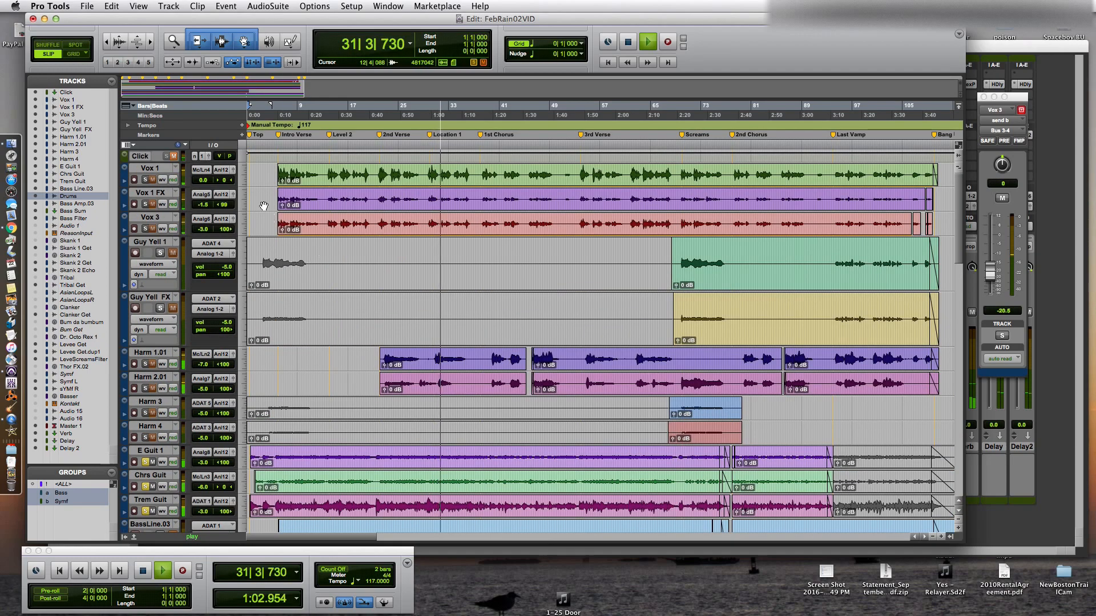
key(space)
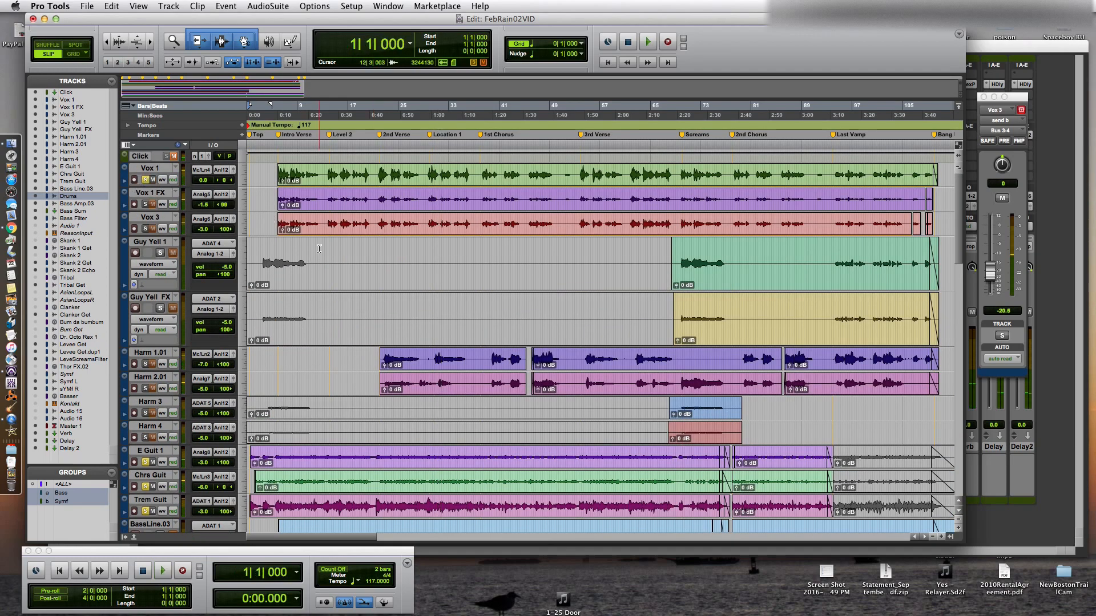
click(272, 170)
key(space)
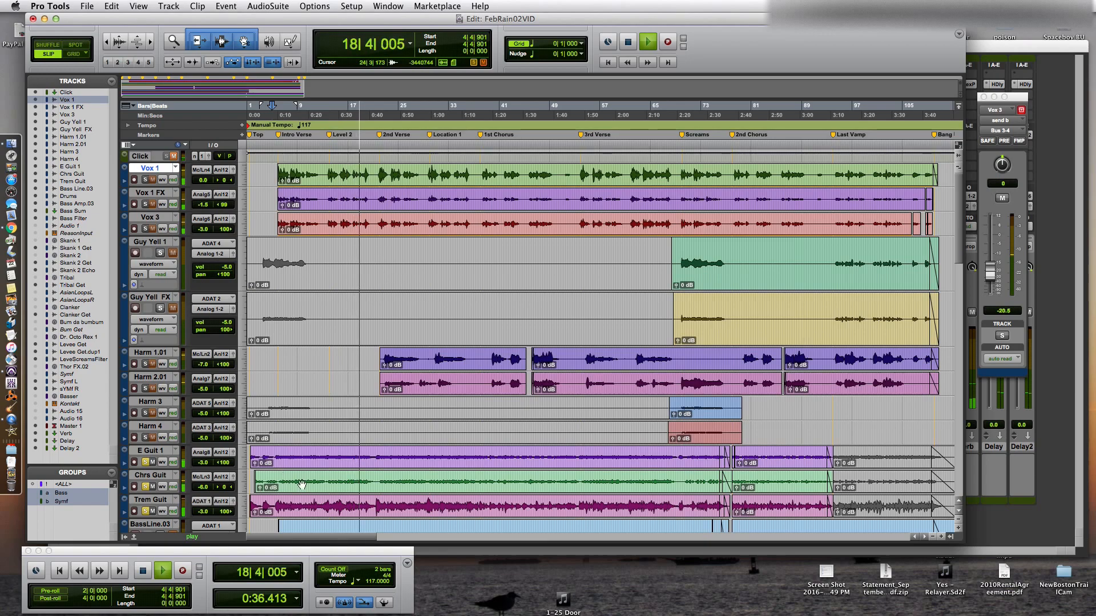
Dismiss the CPU power warning and look over the harmony, guitar and bass tracks.
scroll(378, 484, down, 2)
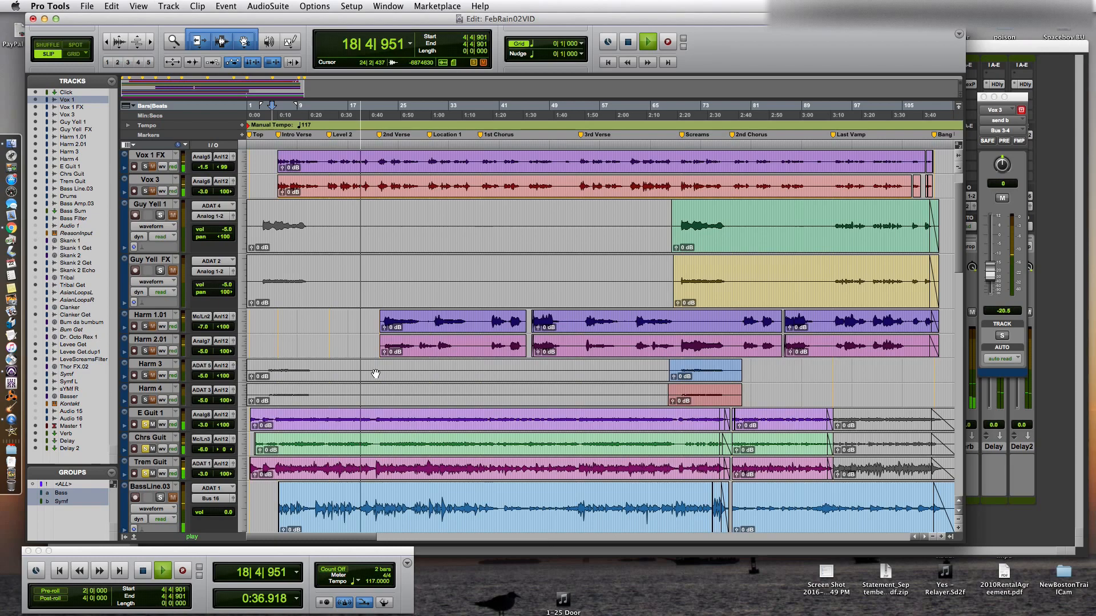
click(643, 267)
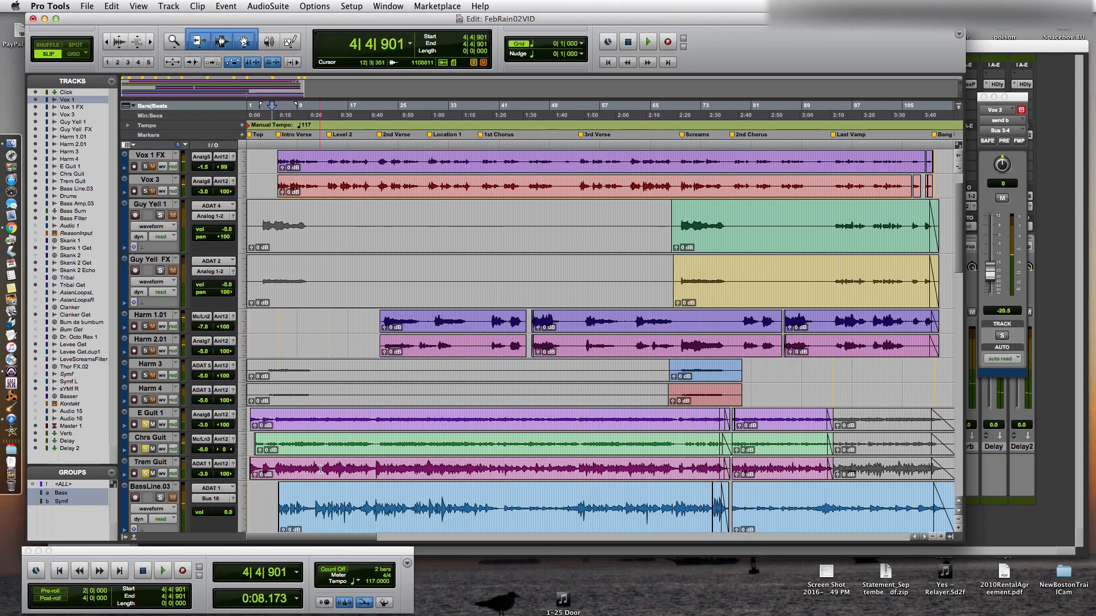
scroll(326, 465, down, 4)
scroll(325, 465, up, 5)
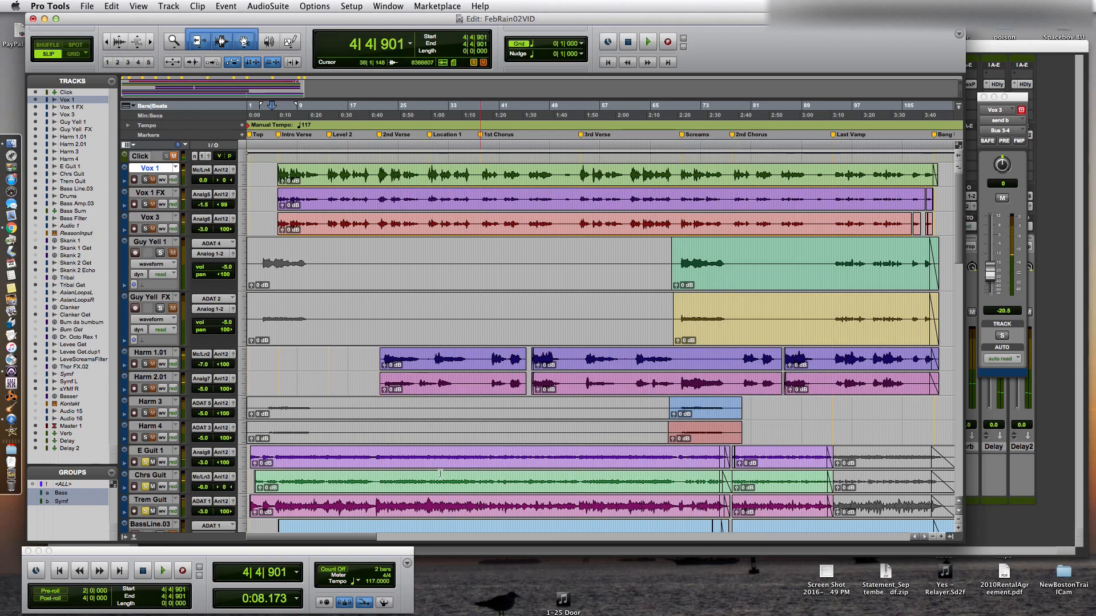
Try to play from bar 5 on the Harm 1.01 track, dismissing the CPU power warning.
click(275, 358)
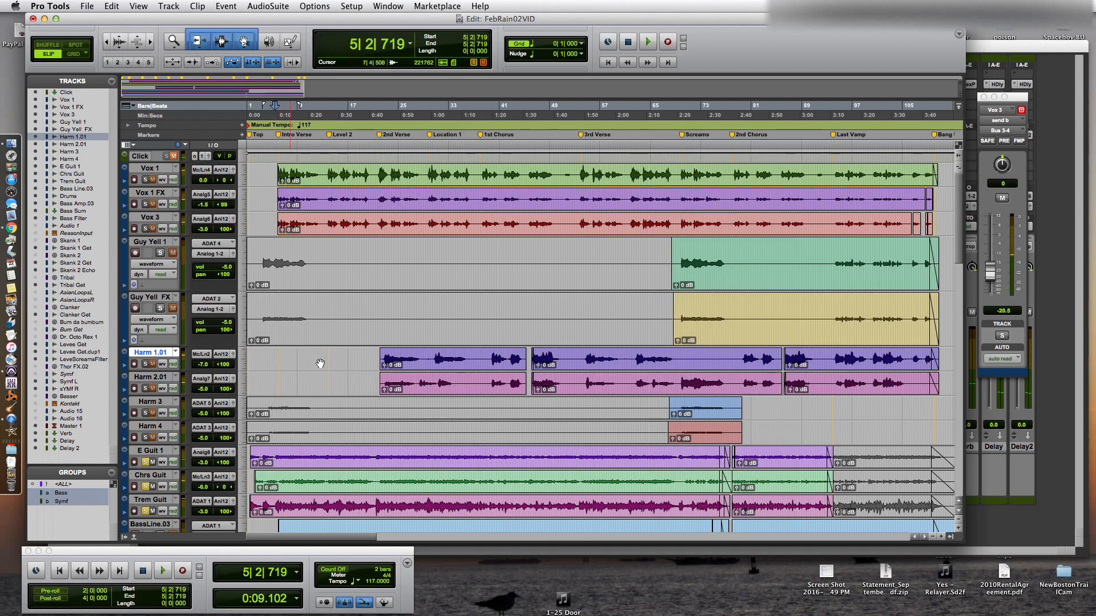
key(space)
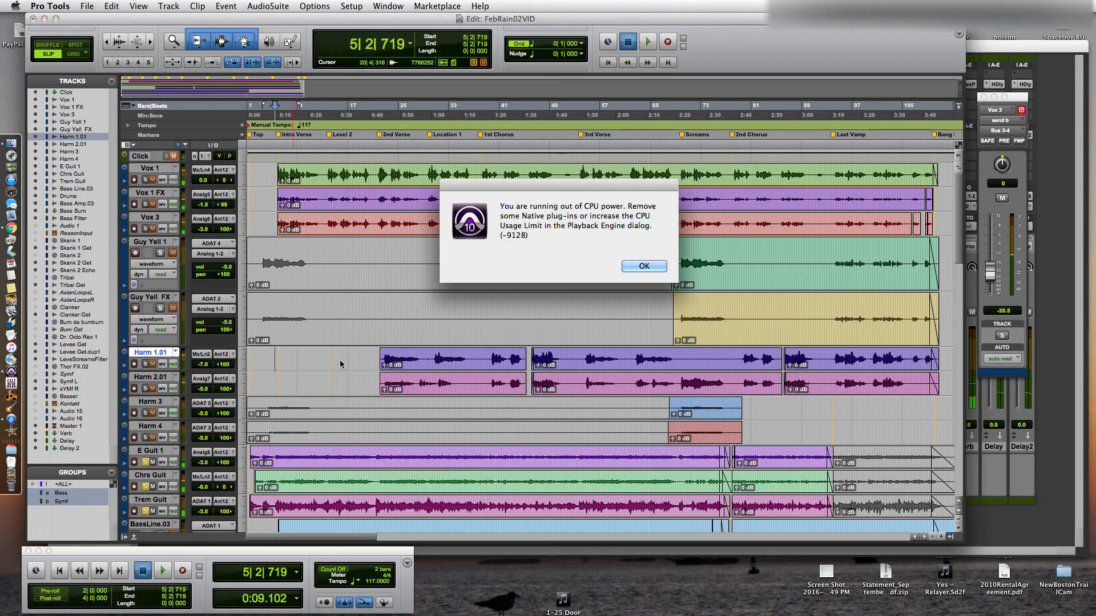
click(647, 266)
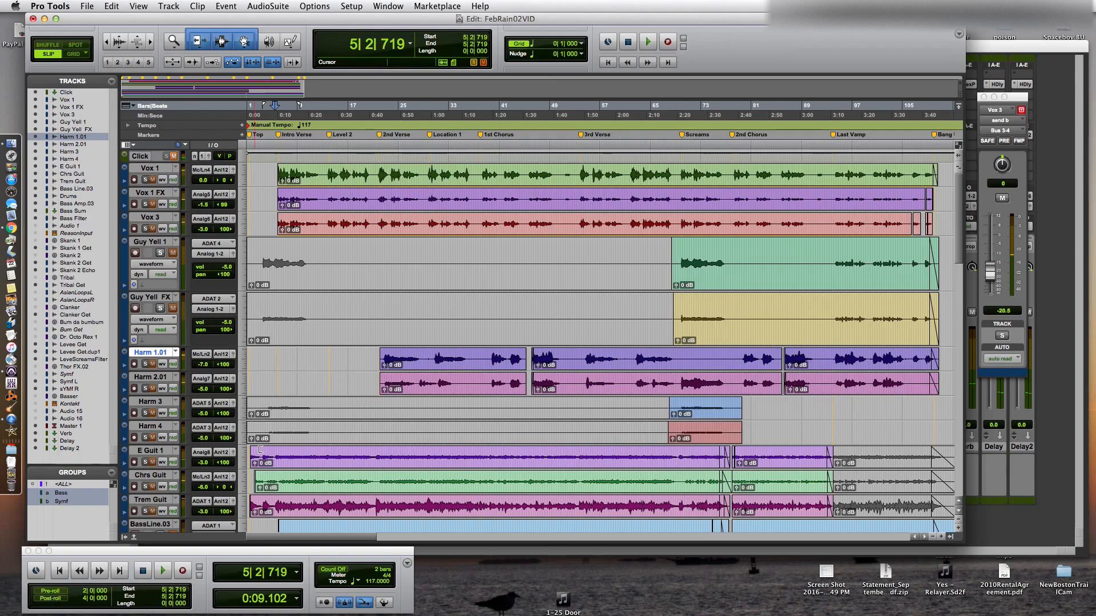
Solo the E Guit 1 track and play it from bar 8.
click(146, 465)
click(298, 459)
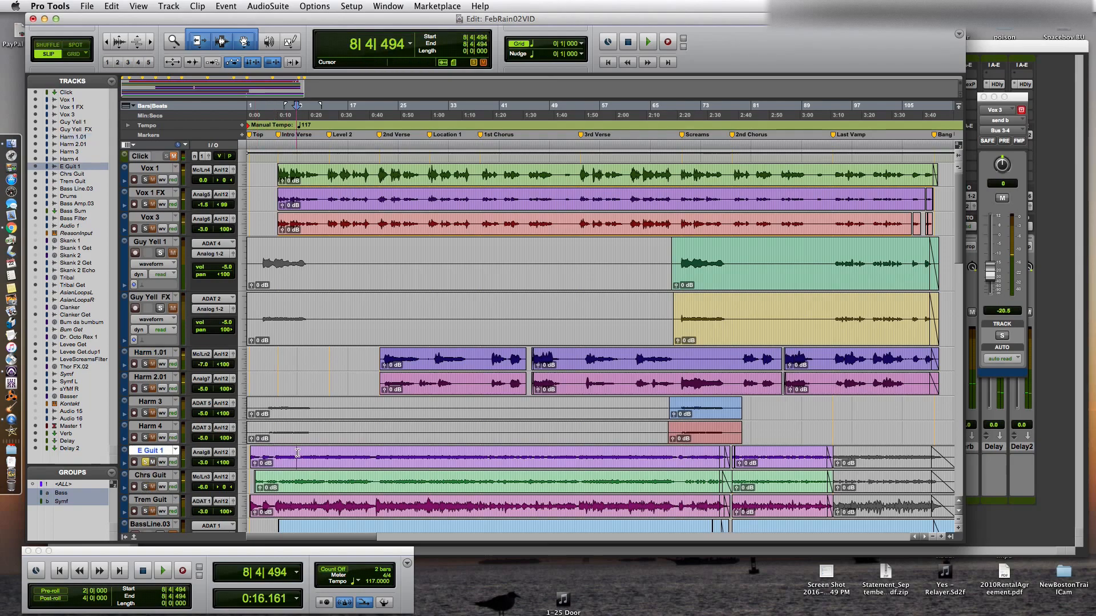
key(space)
scroll(347, 441, down, 5)
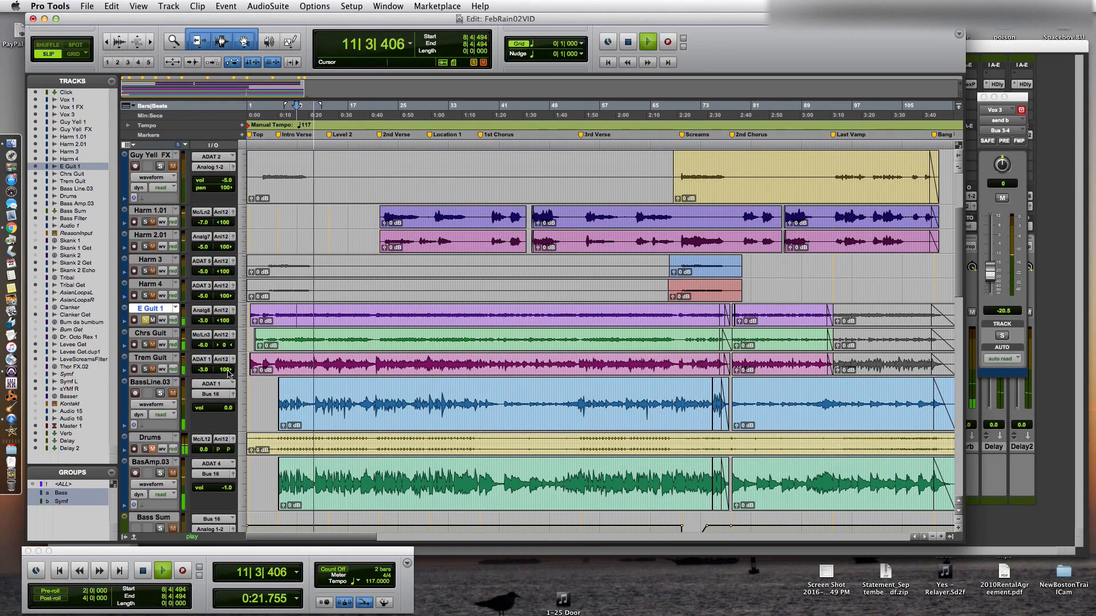
Audition Chrs Guit in place of E Guit 1, and Trem Guit in place of Chrs Guit, by swapping solos, and stop playback.
click(146, 343)
click(147, 321)
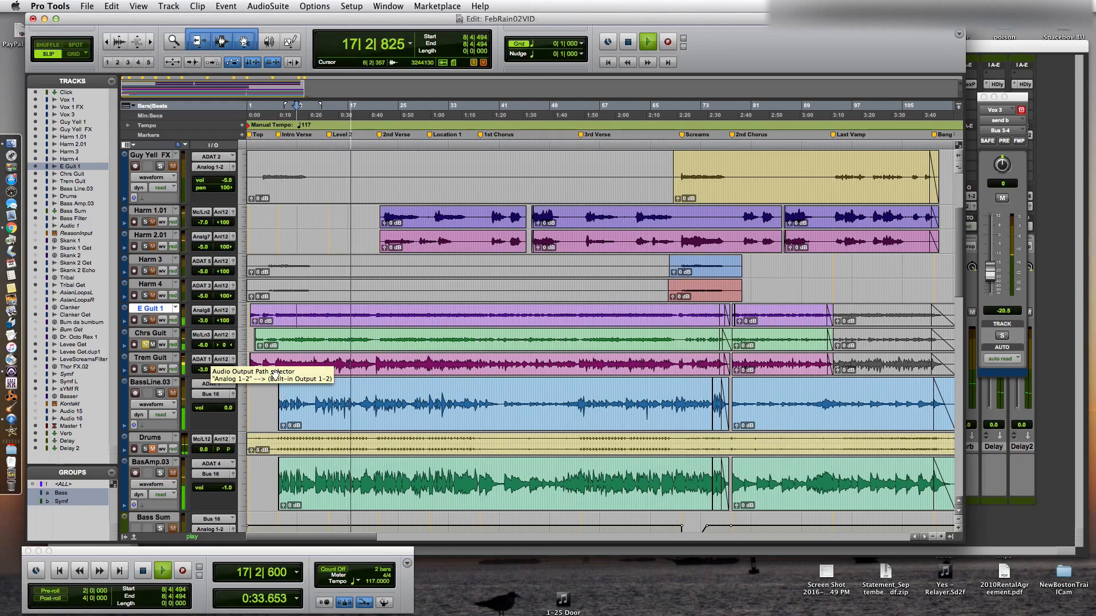
click(145, 369)
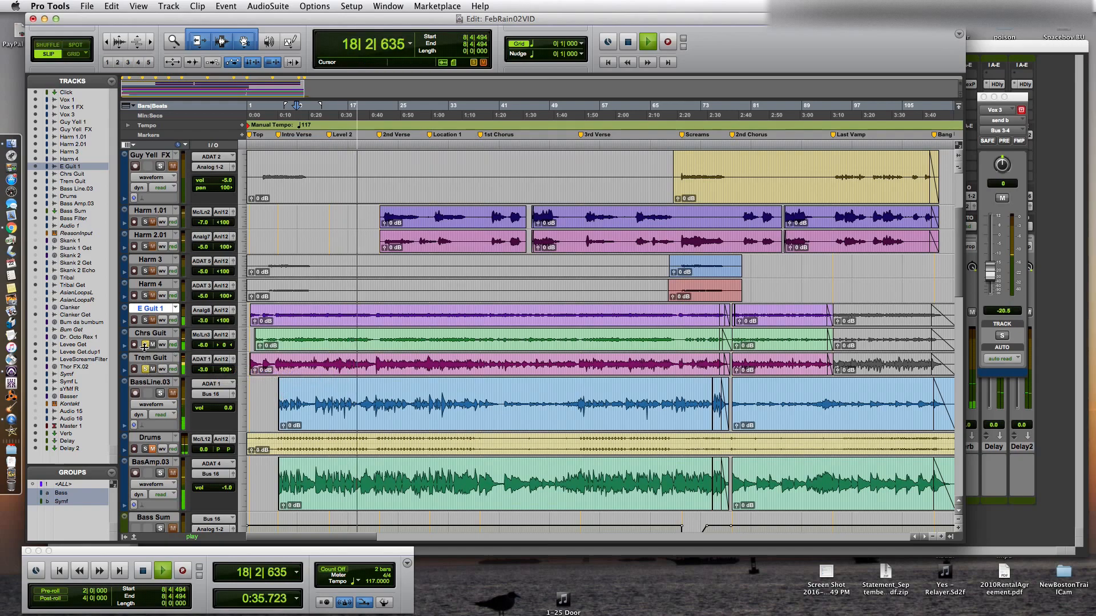
click(146, 345)
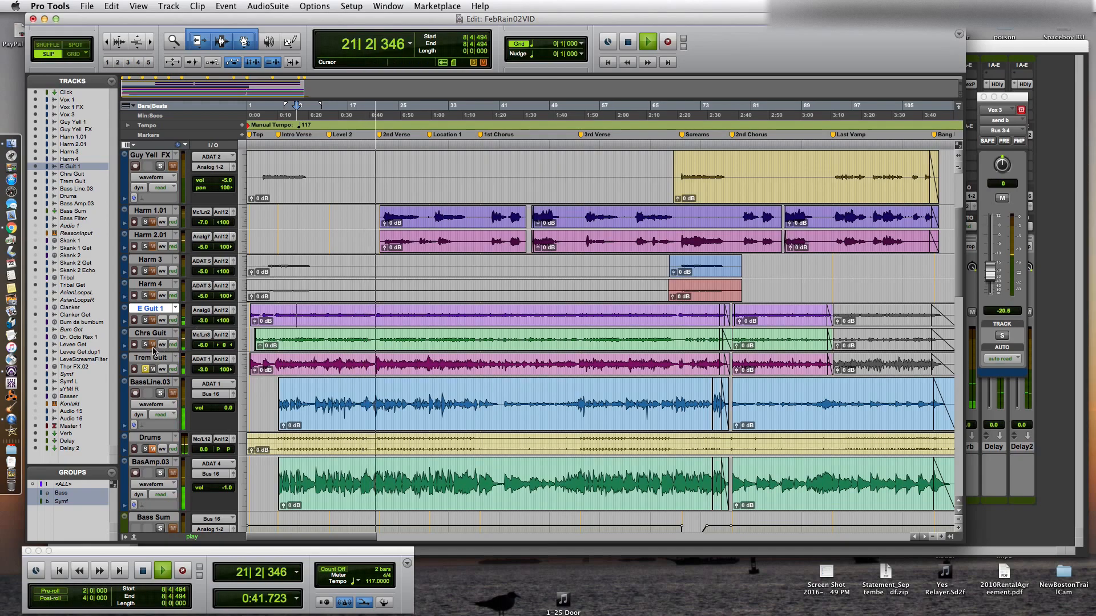
key(space)
Solo the grouped bass tracks and move the Drums track below the BasAmp.03 track.
scroll(370, 380, down, 5)
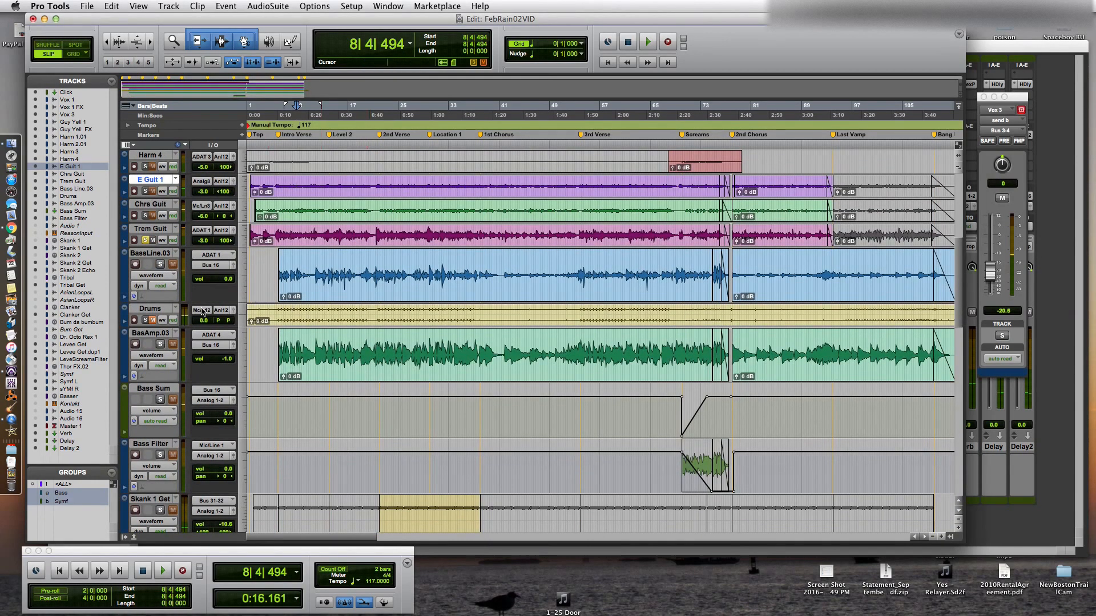
click(160, 264)
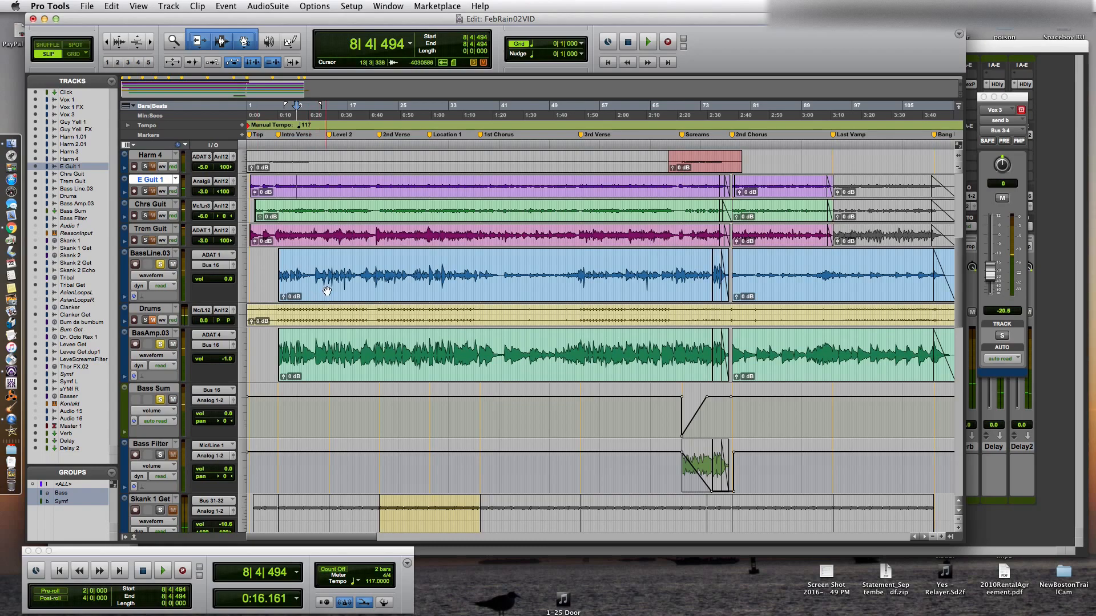
click(150, 309)
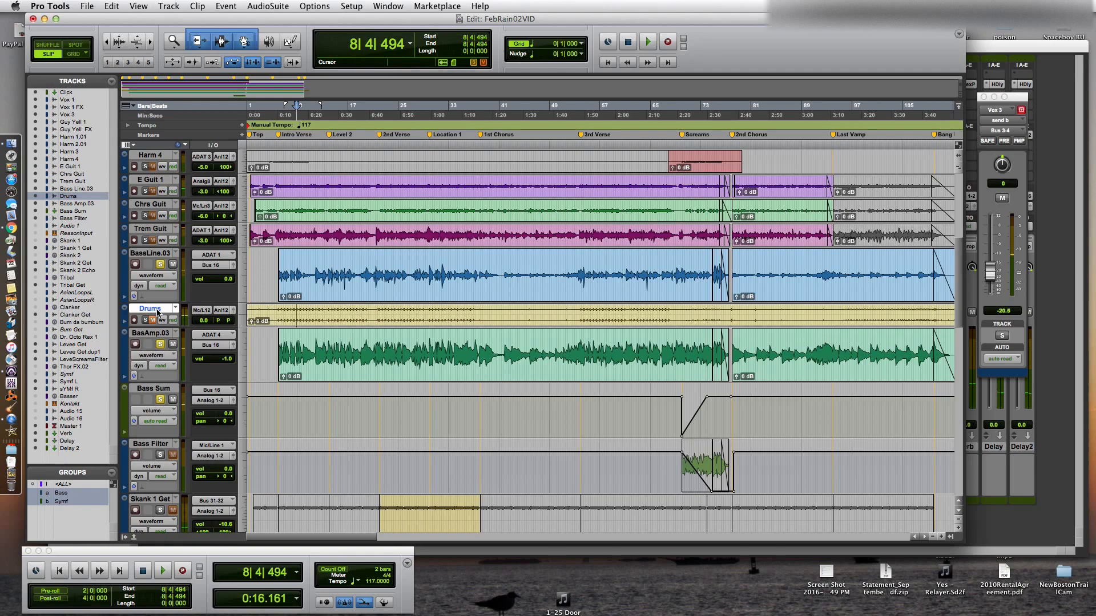
drag(157, 313, 184, 364)
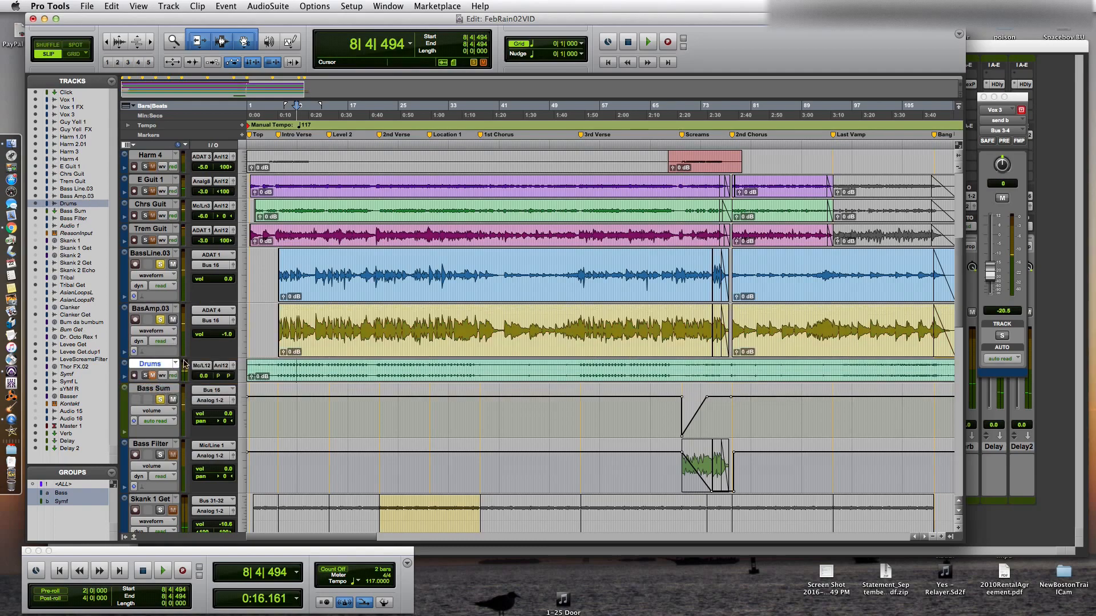
Play the soloed bass tracks from bar 11 of the BassLine.03 clip.
click(314, 267)
key(shift+s)
key(shift+s)
key(space)
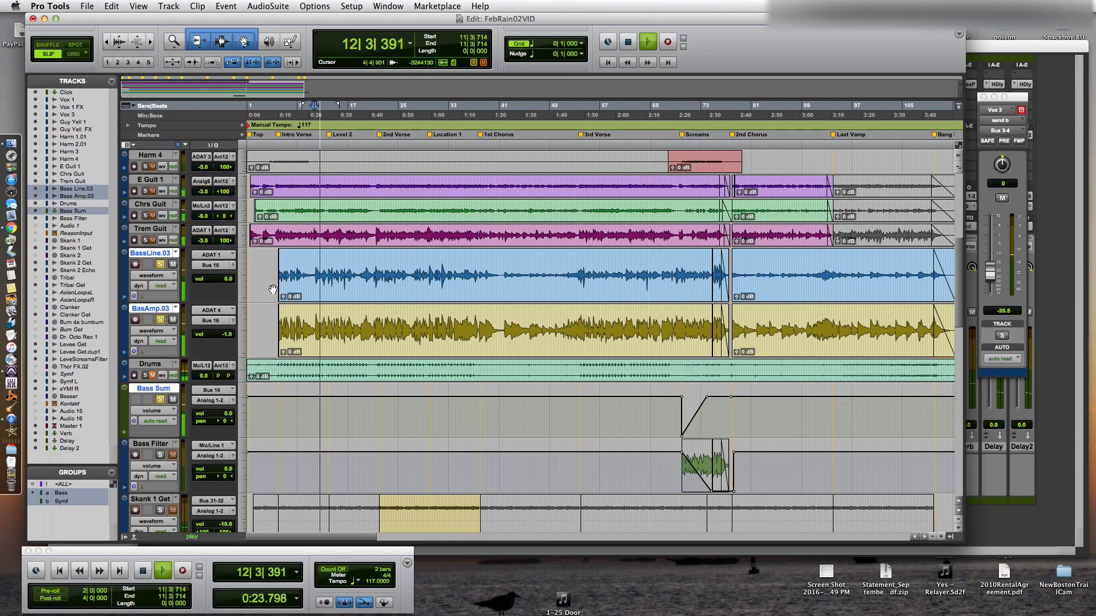
Compare BassLine.03 and BasAmp.03 by unsoloing each in turn during playback, and clear the bass solos after stopping.
click(160, 321)
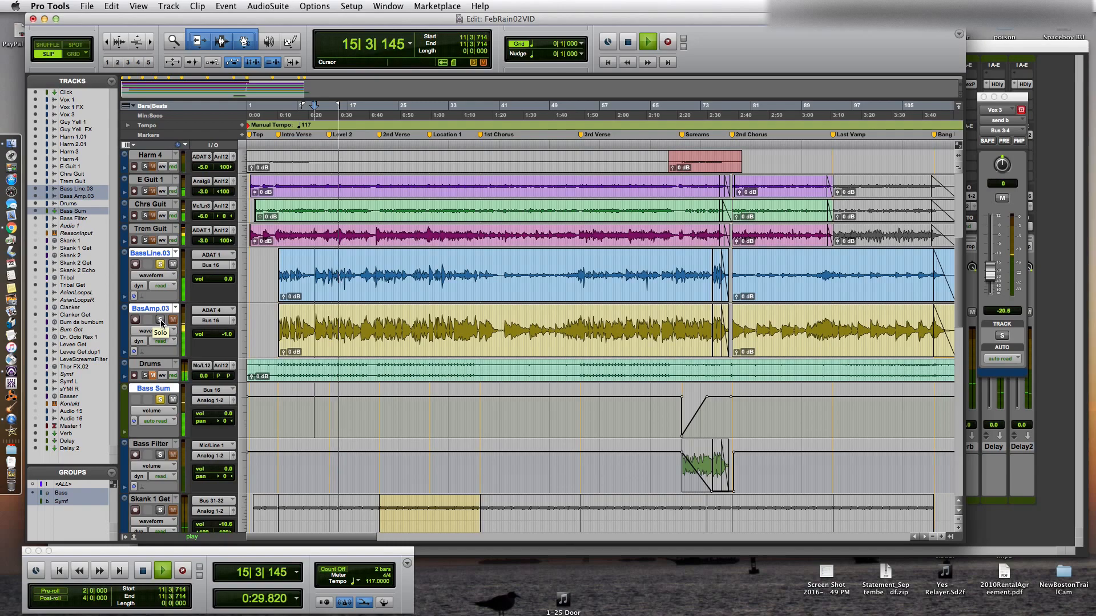
click(160, 320)
click(161, 264)
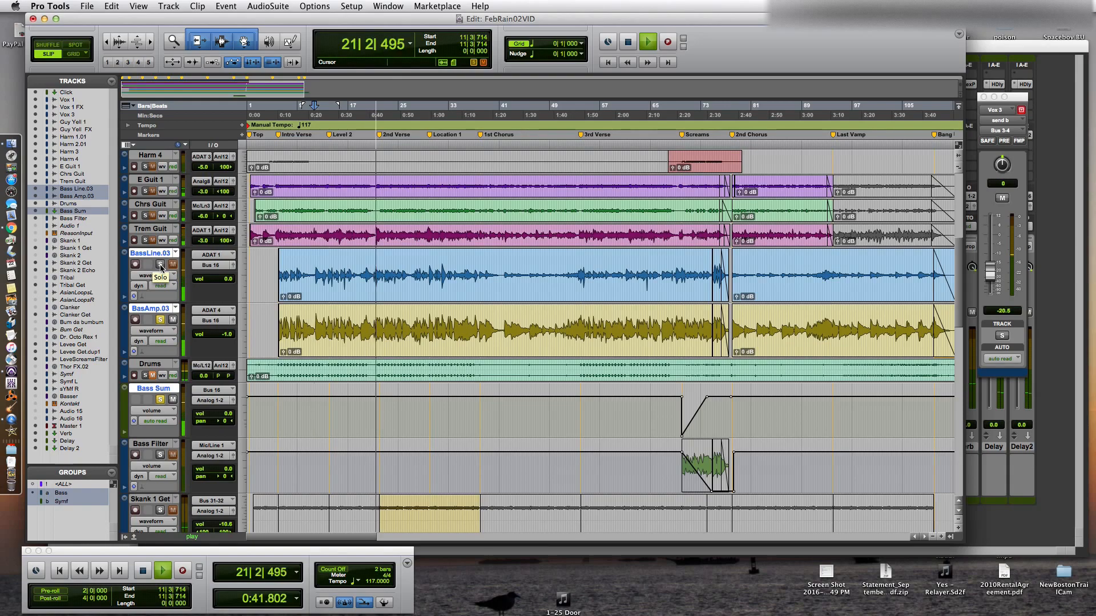
click(160, 265)
key(space)
click(160, 264)
Examine the session's track layout from the lead vocals down to the Skank, Levee and Symf loop tracks.
scroll(321, 346, down, 8)
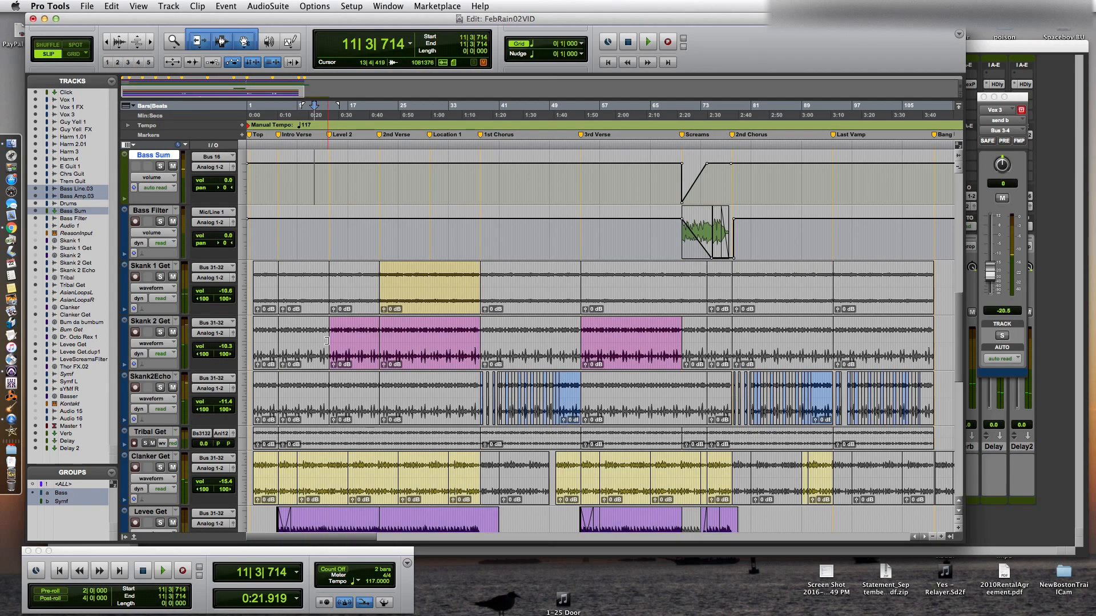
scroll(327, 341, up, 12)
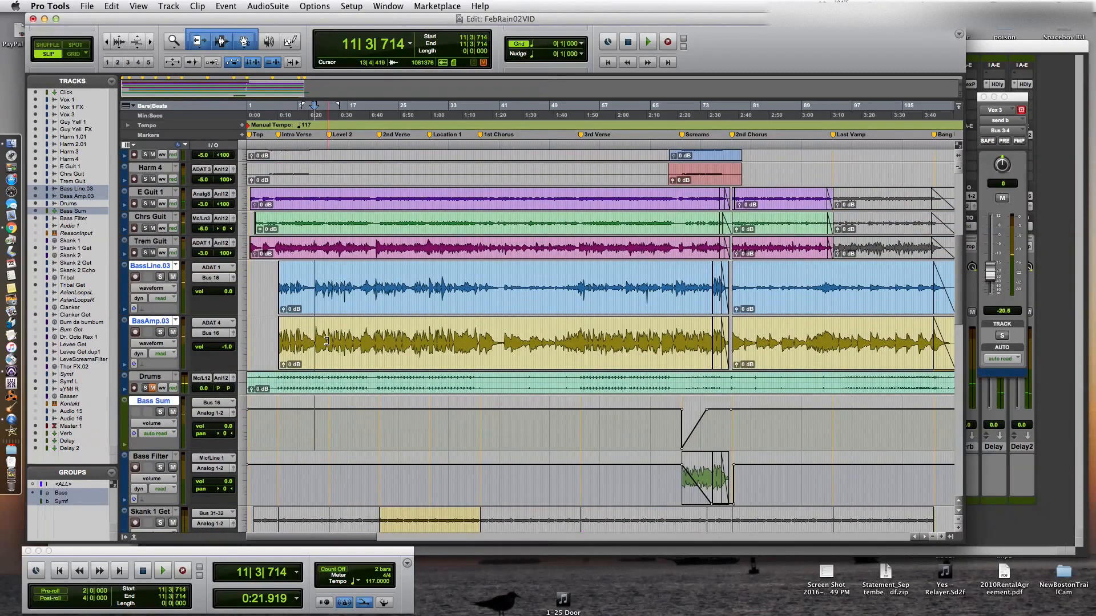
scroll(327, 341, up, 6)
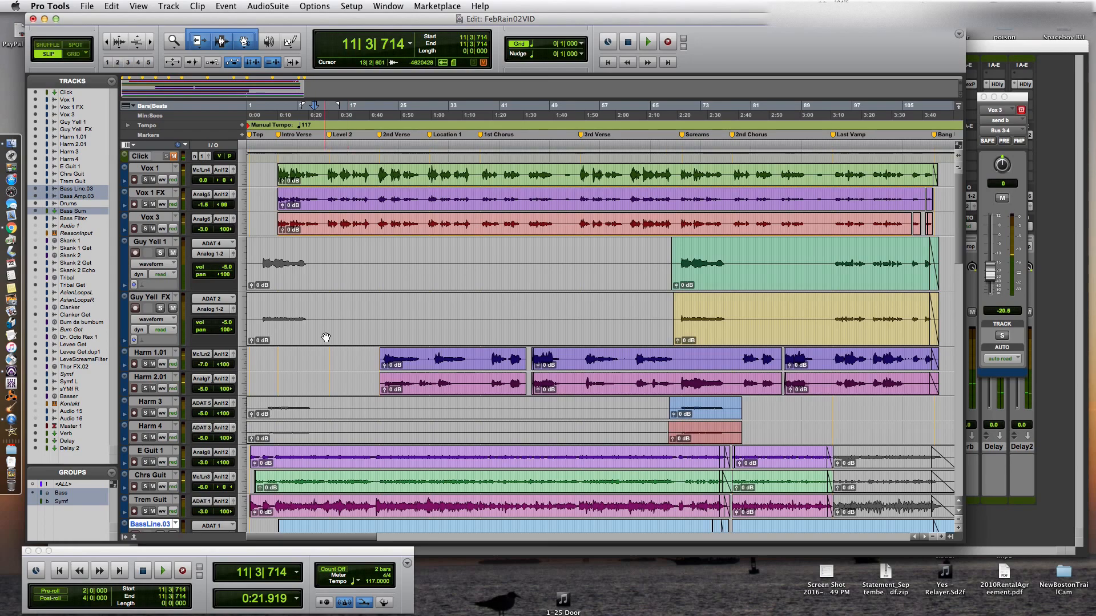
scroll(326, 337, down, 10)
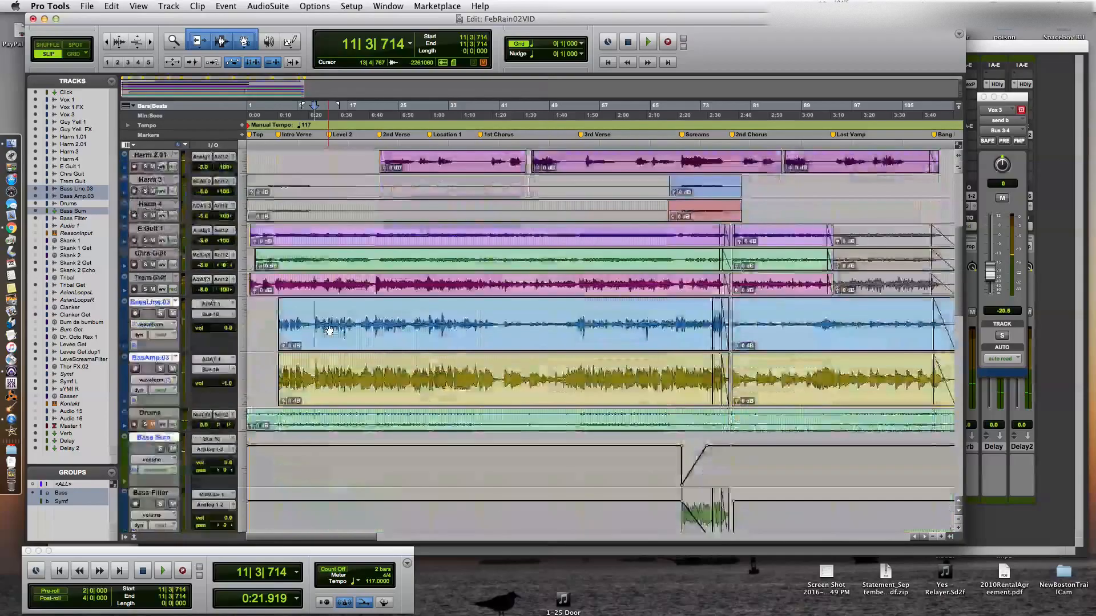
scroll(329, 330, down, 5)
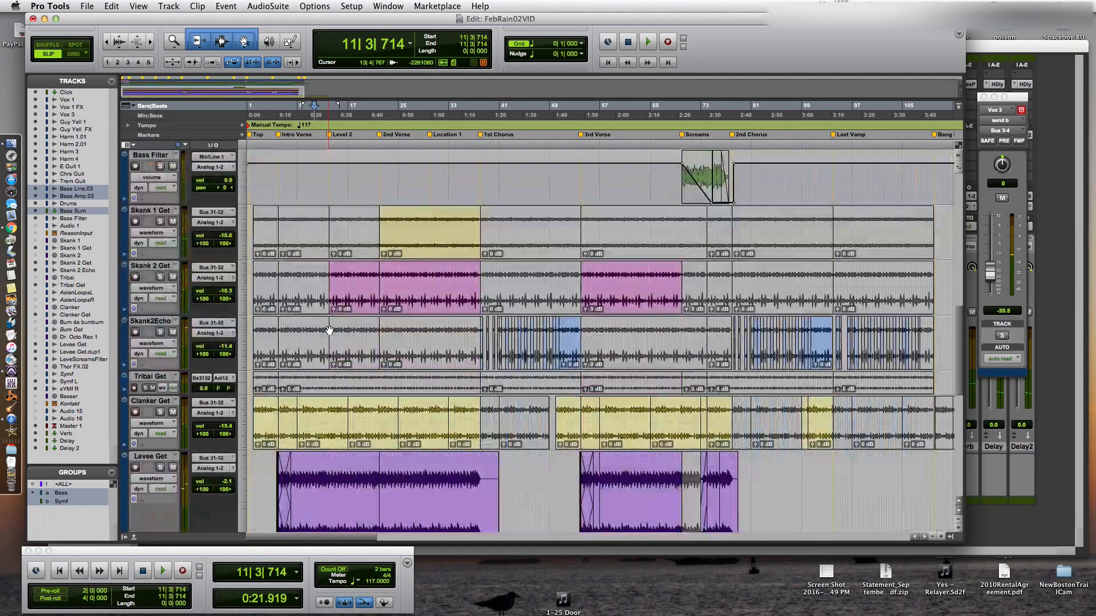
scroll(330, 330, down, 6)
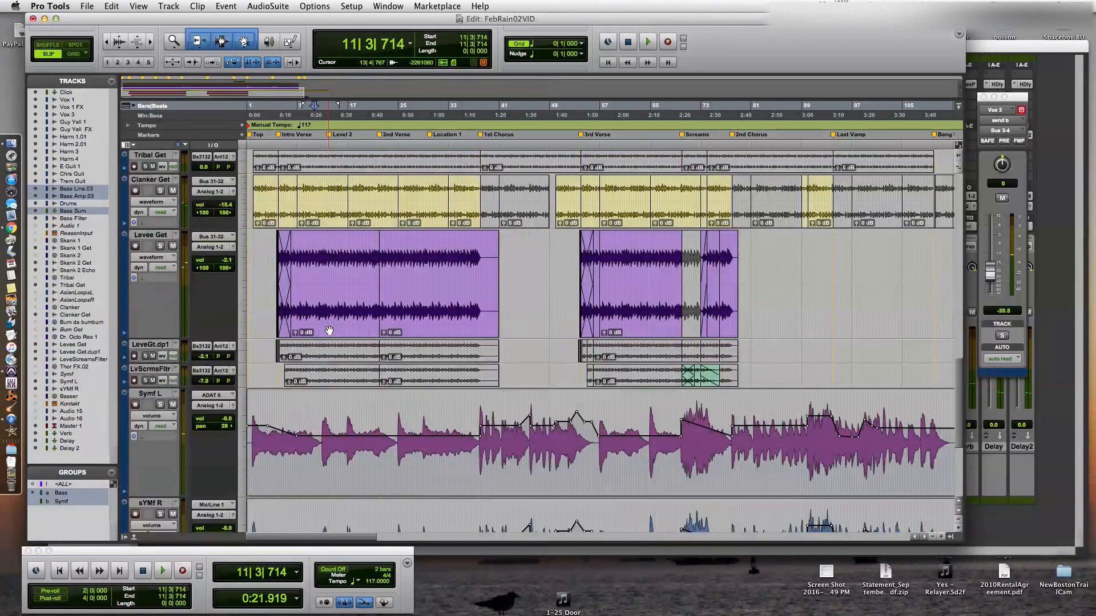
scroll(329, 330, up, 6)
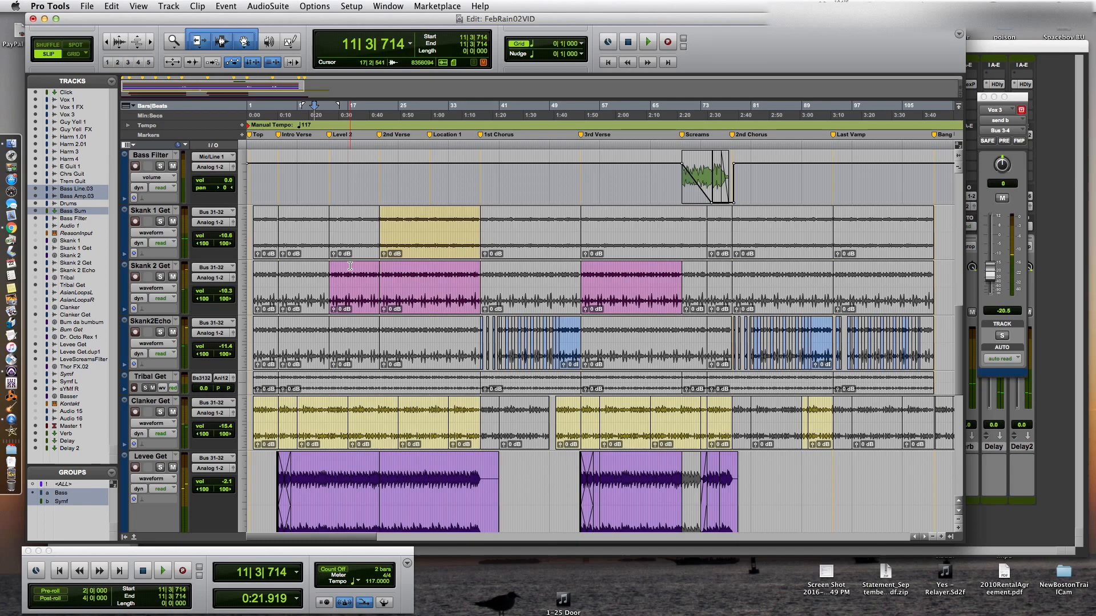
Solo the Skank 1 Get track and play its unmuted yellow clip from bar 24.
scroll(392, 227, right, 3)
click(392, 227)
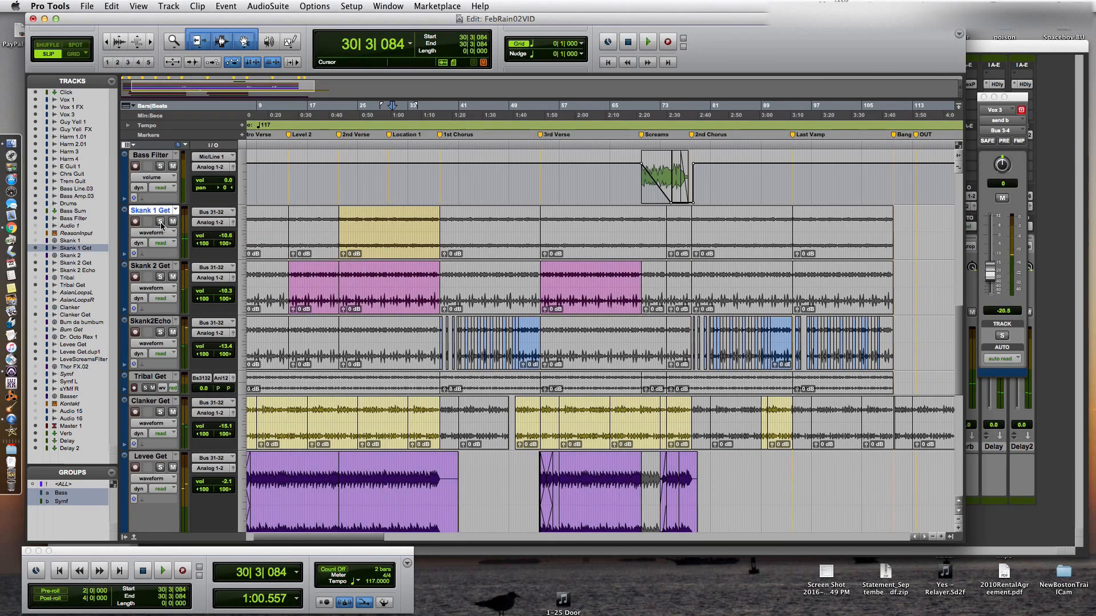
click(160, 222)
scroll(162, 226, left, 3)
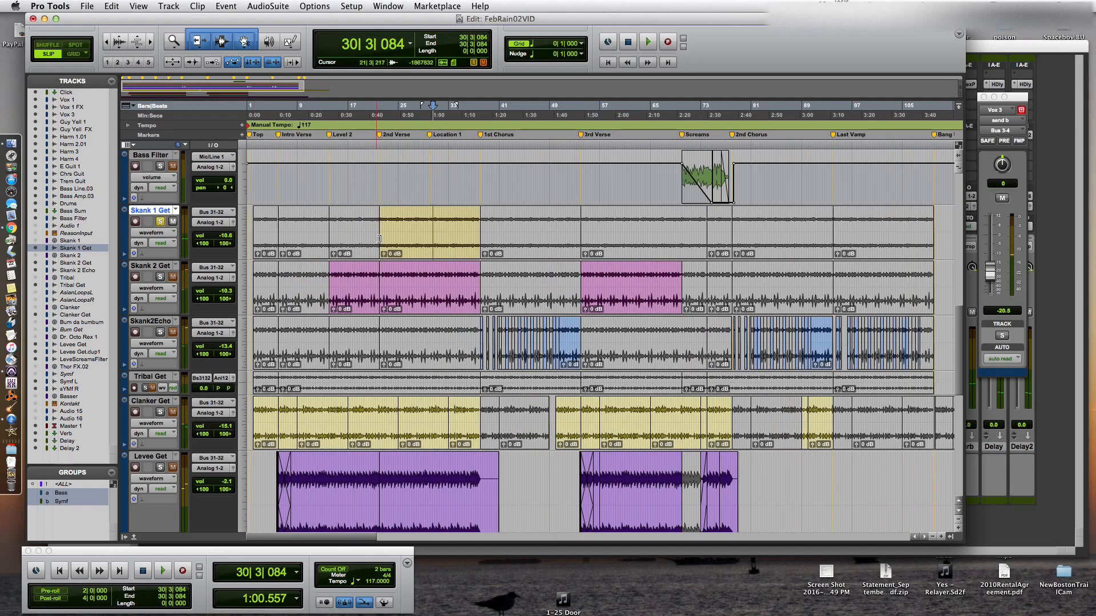
click(396, 227)
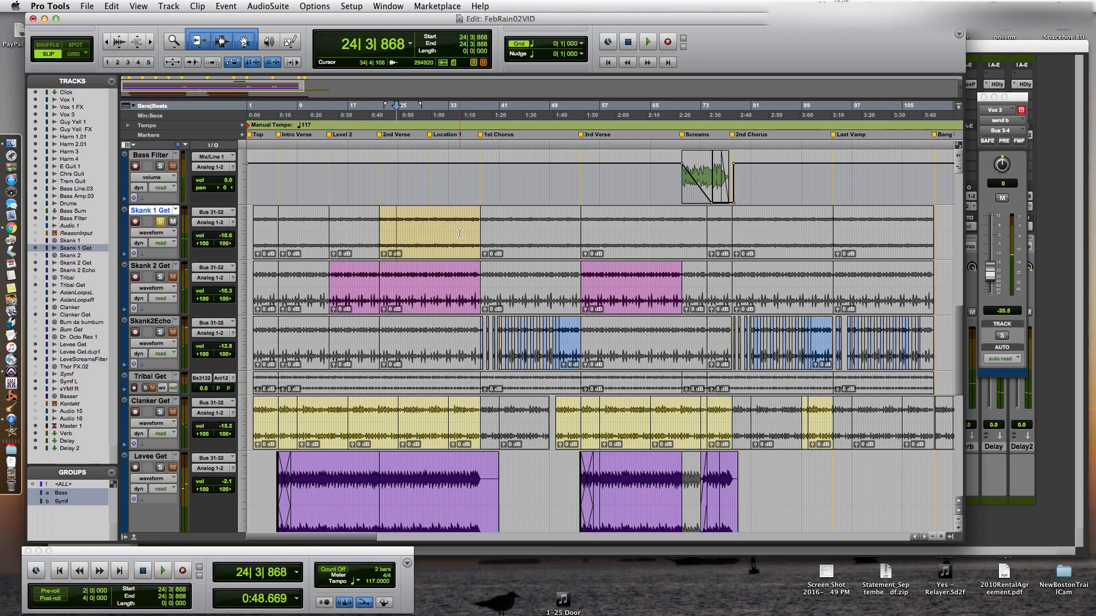
key(space)
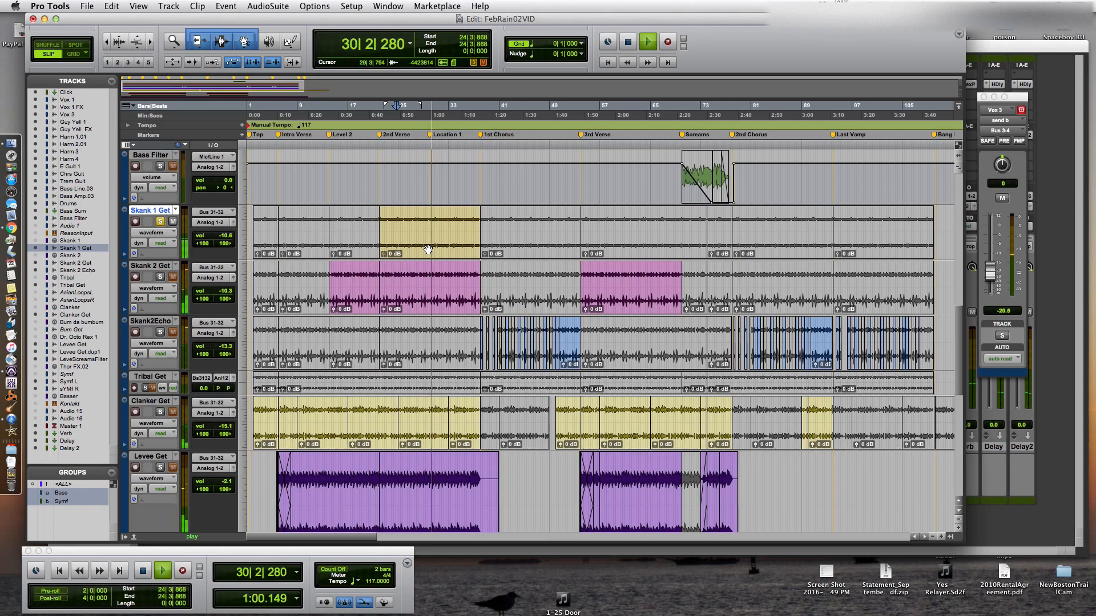
Audition Skank 2 Get together with Skank 1 Get and on its own by changing solos, and stop playback.
click(161, 277)
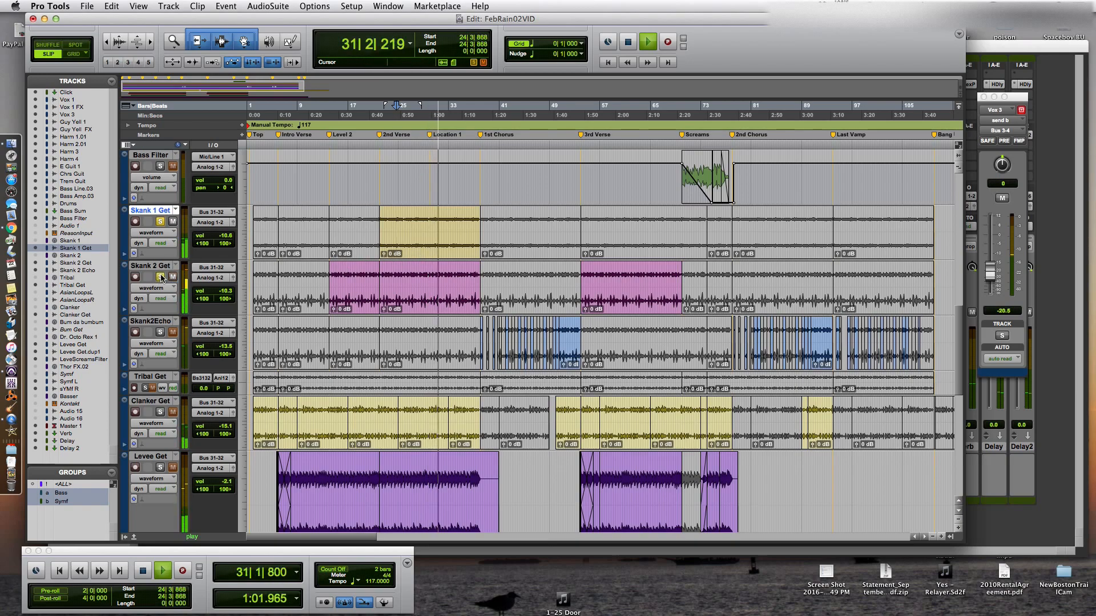
click(160, 222)
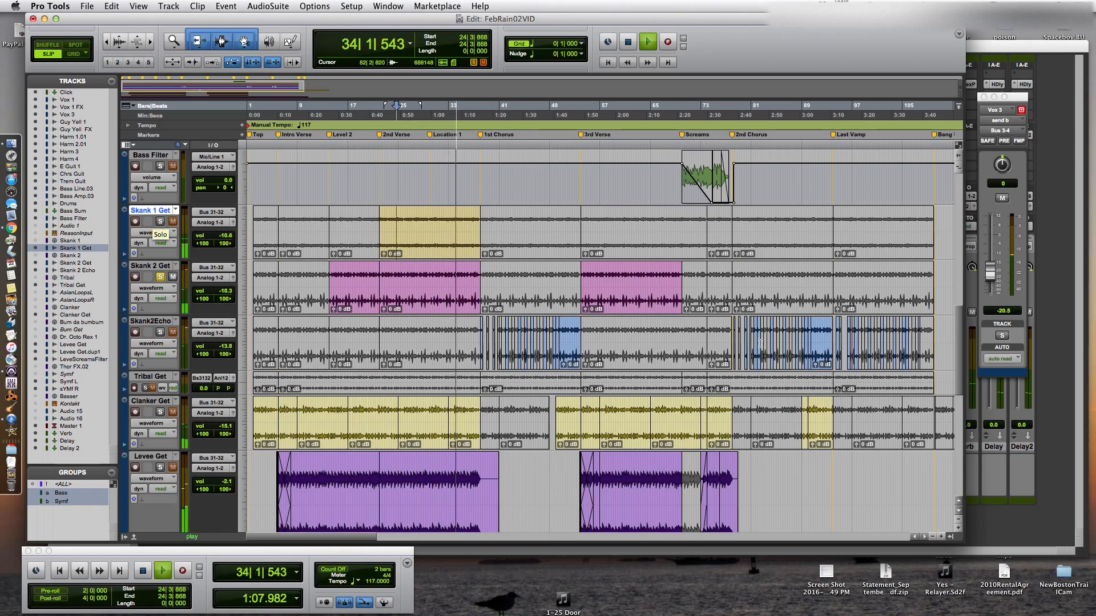
key(space)
Play Skank2Echo soloed from bar 51, removing the Skank 2 Get solo, and clear the Skank2Echo solo after stopping.
click(565, 333)
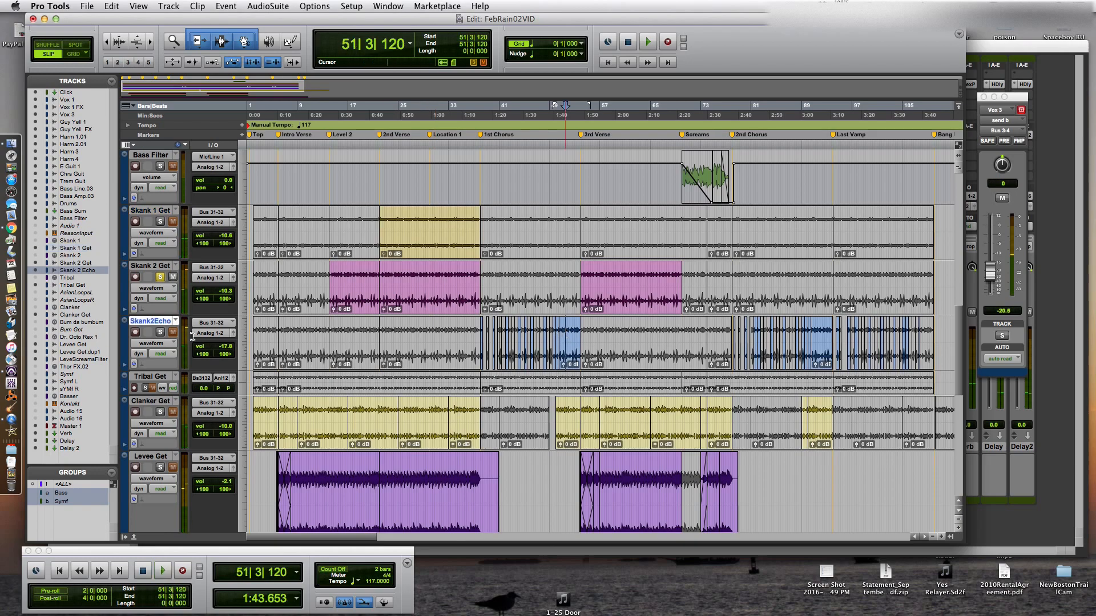
key(space)
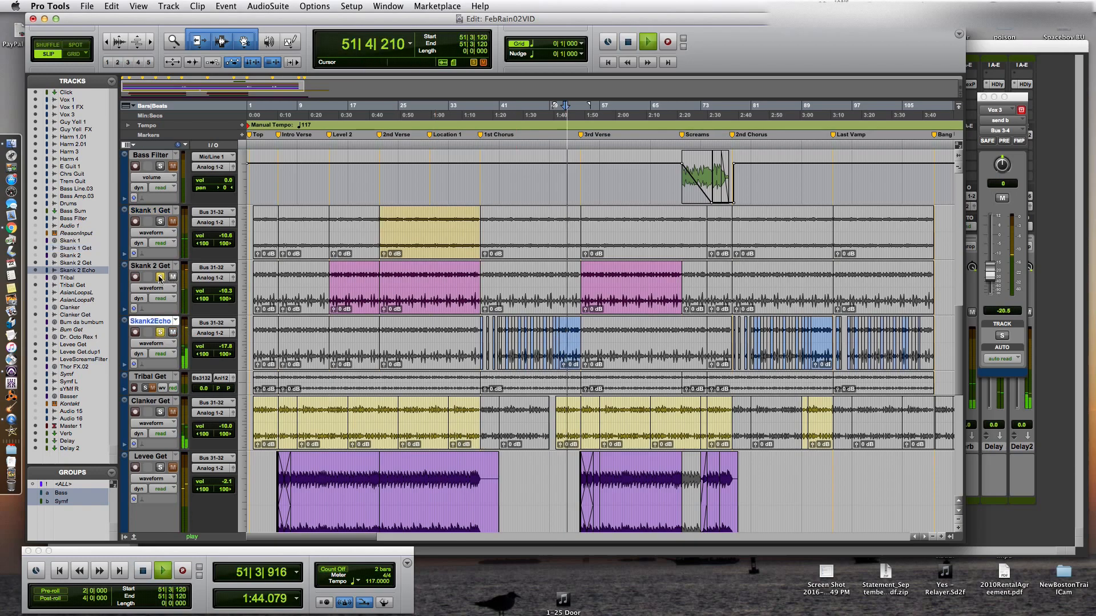
click(160, 278)
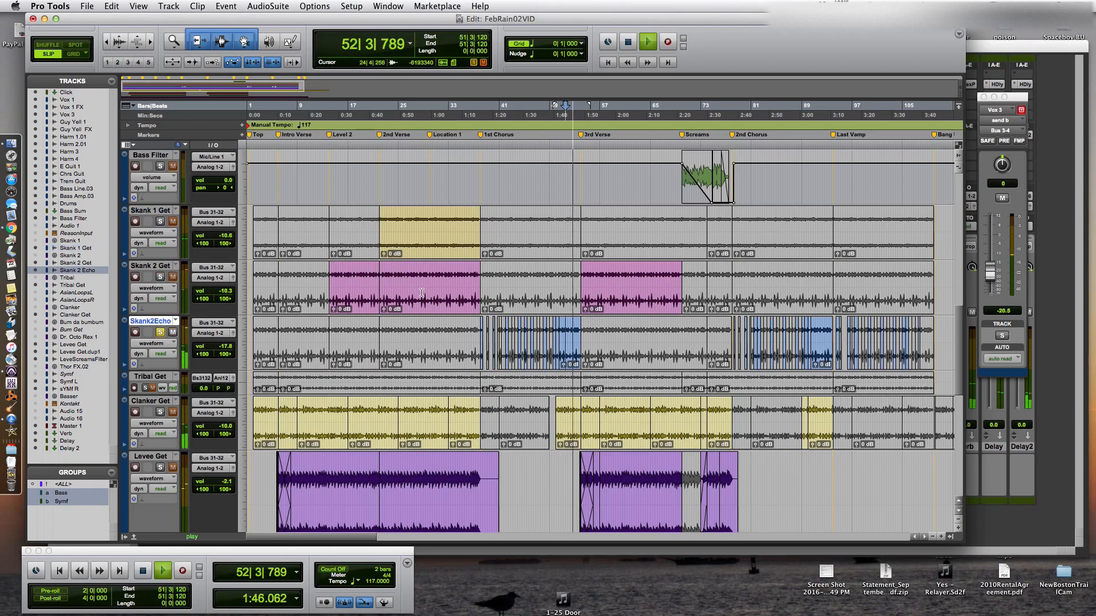
key(space)
click(160, 332)
Solo the Clanker Get track, play it from bar 13, and stop playback.
click(383, 381)
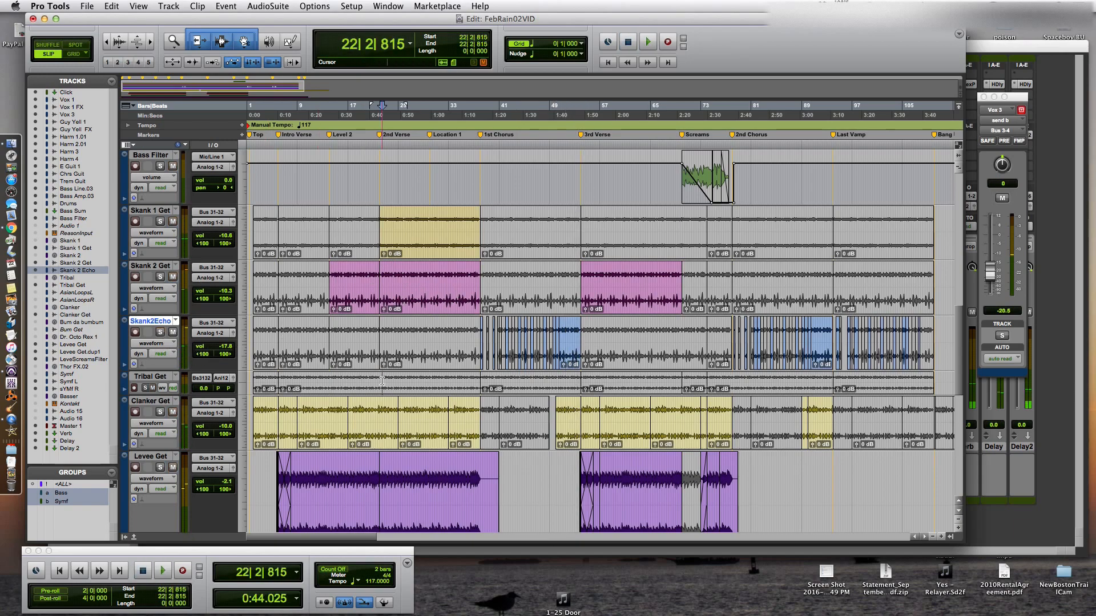
scroll(381, 382, down, 6)
scroll(386, 276, up, 6)
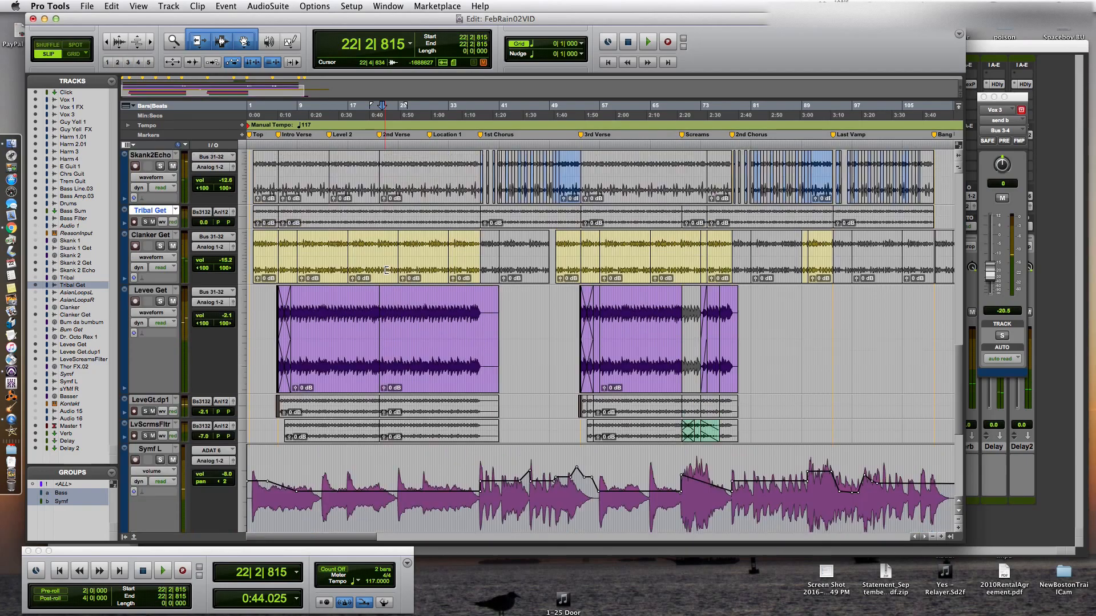
click(323, 480)
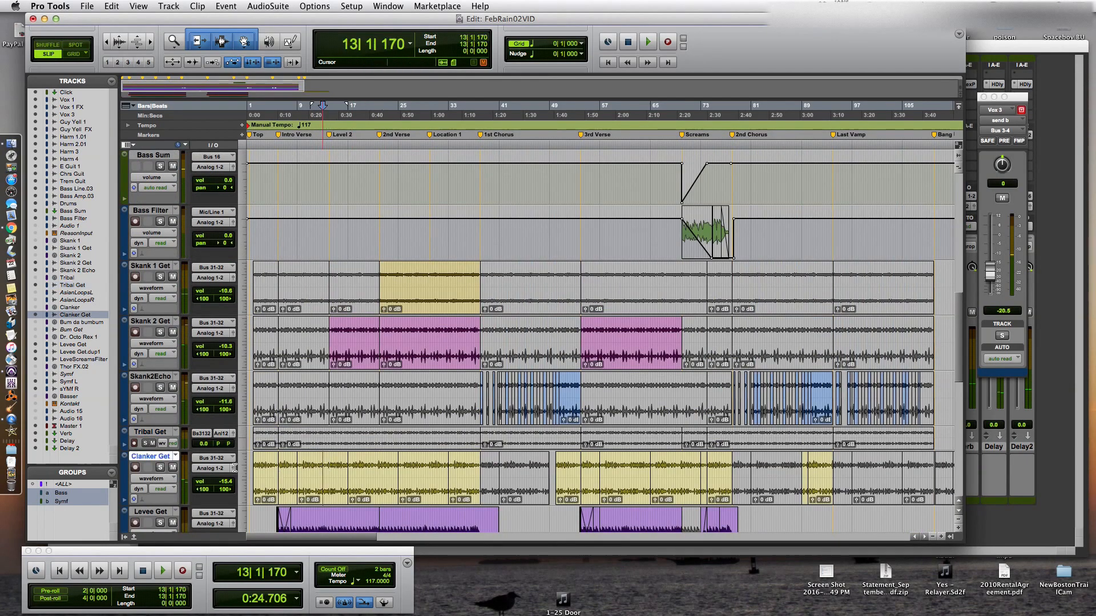
click(162, 468)
key(space)
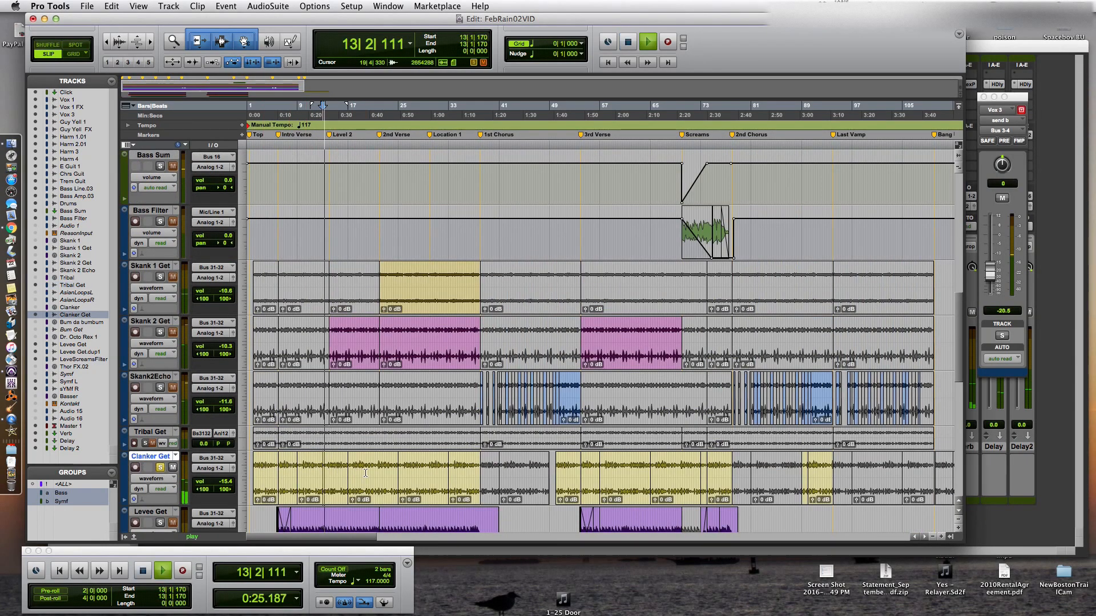
scroll(366, 471, down, 3)
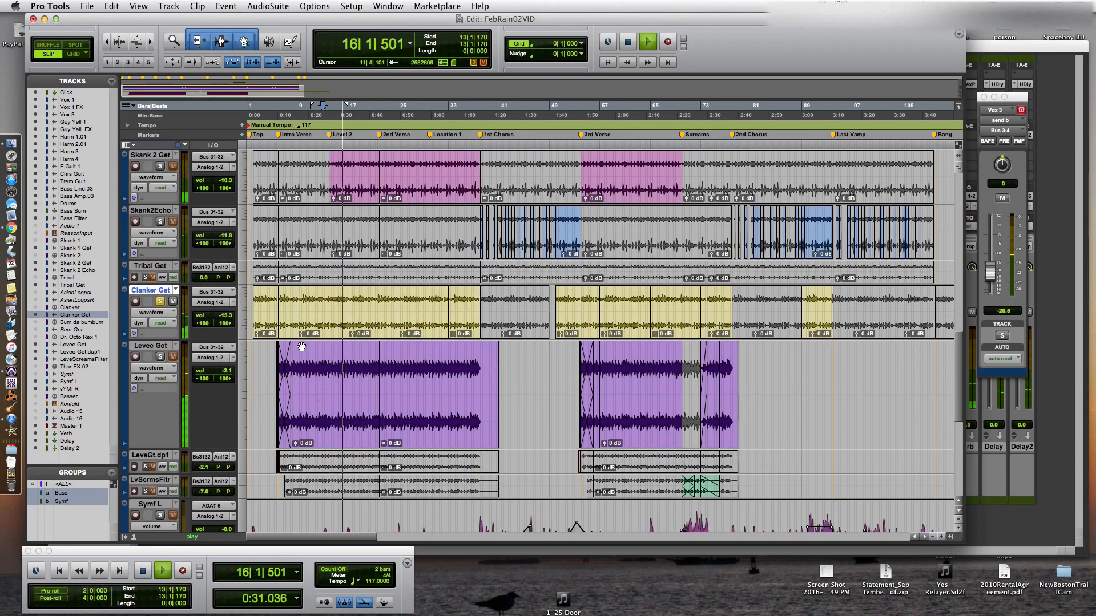
key(space)
Switch the solo from Clanker Get to Levee Get and play its purple clip from bar 11.
click(160, 358)
click(160, 301)
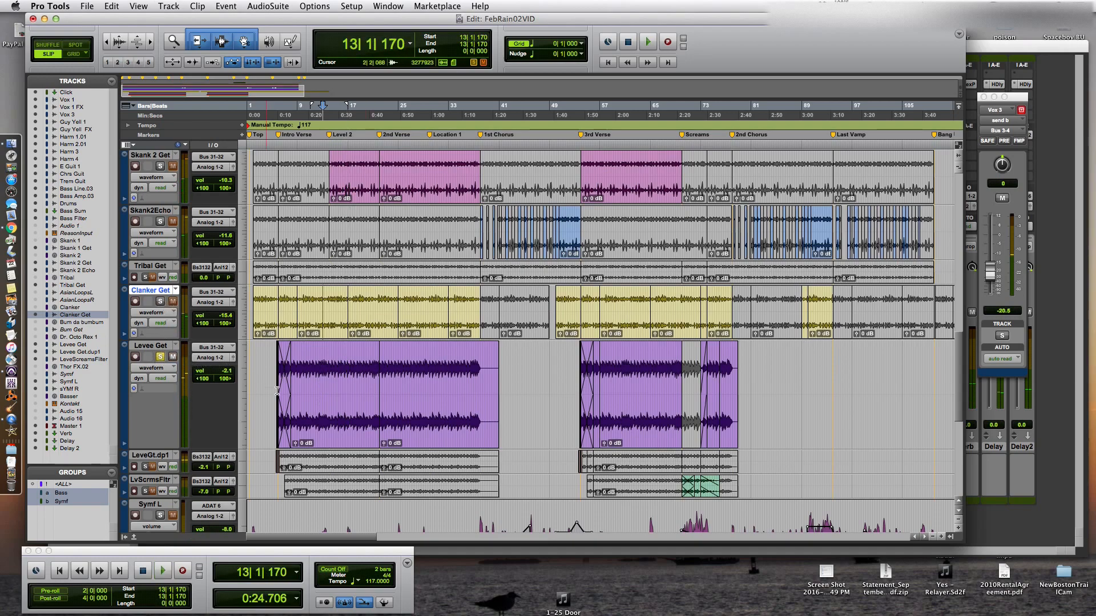
click(311, 374)
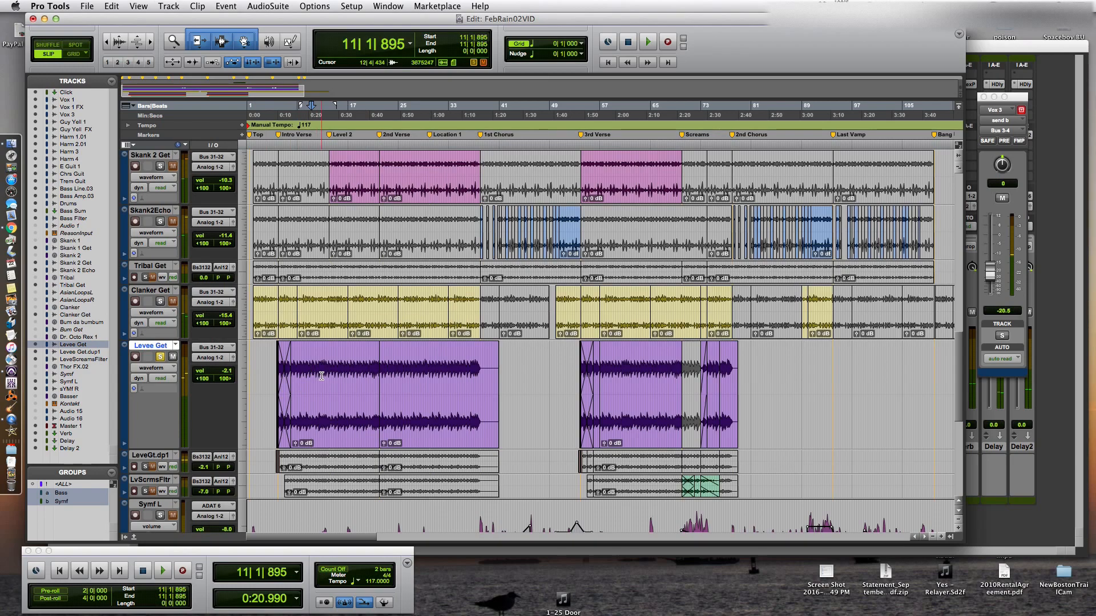
key(space)
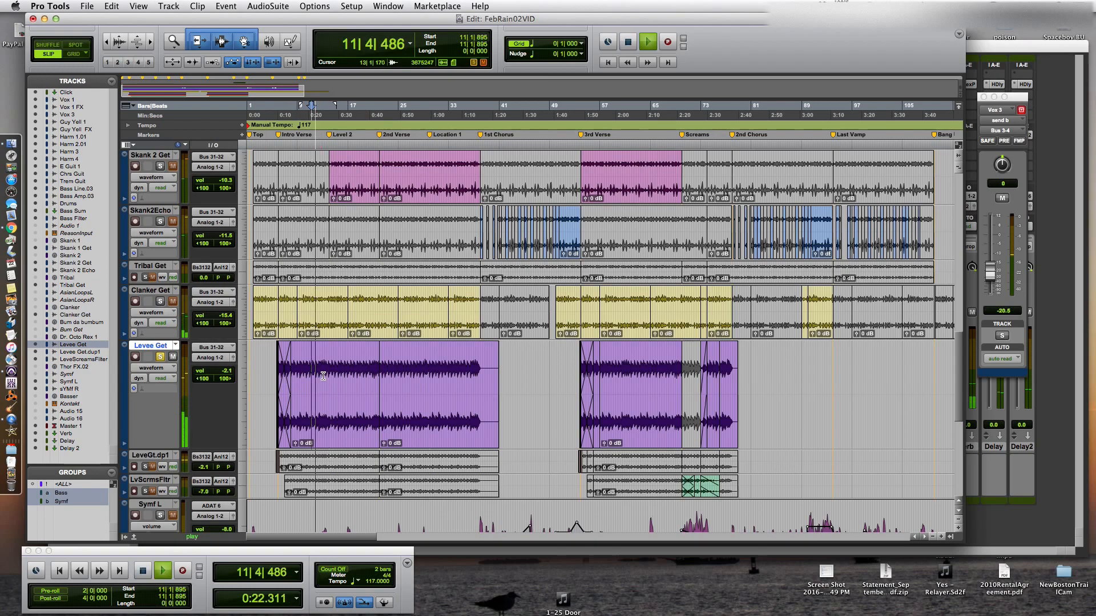
scroll(323, 375, down, 5)
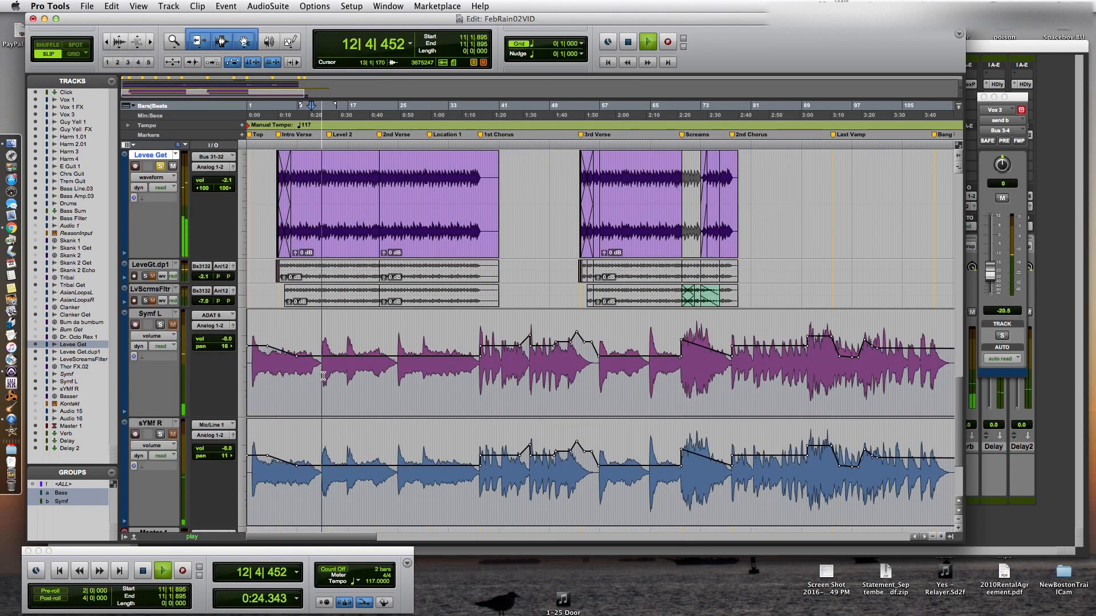
scroll(323, 376, up, 3)
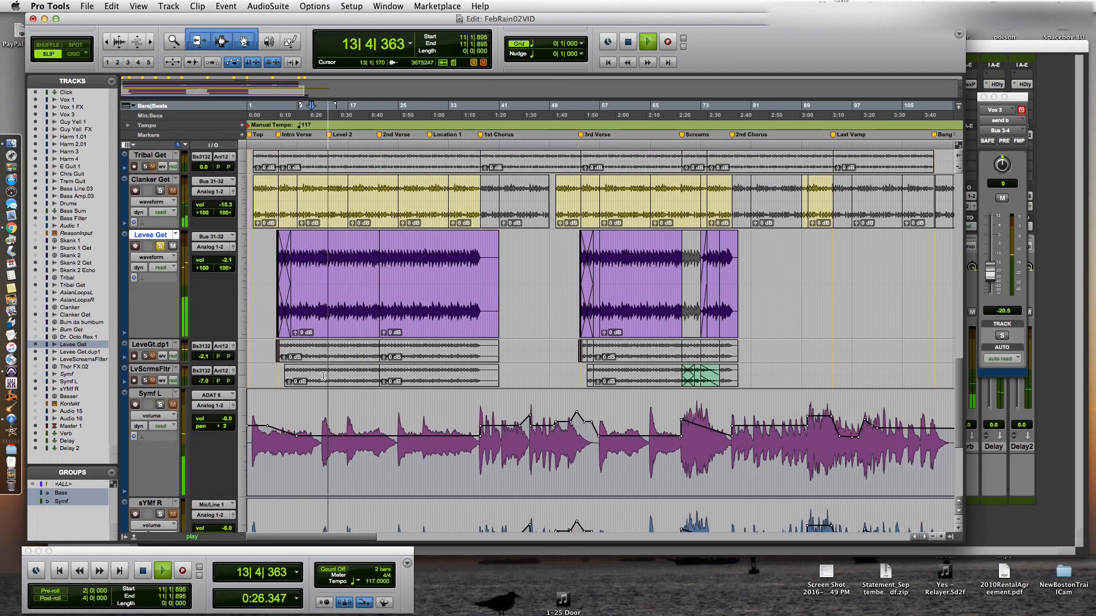
scroll(323, 376, up, 3)
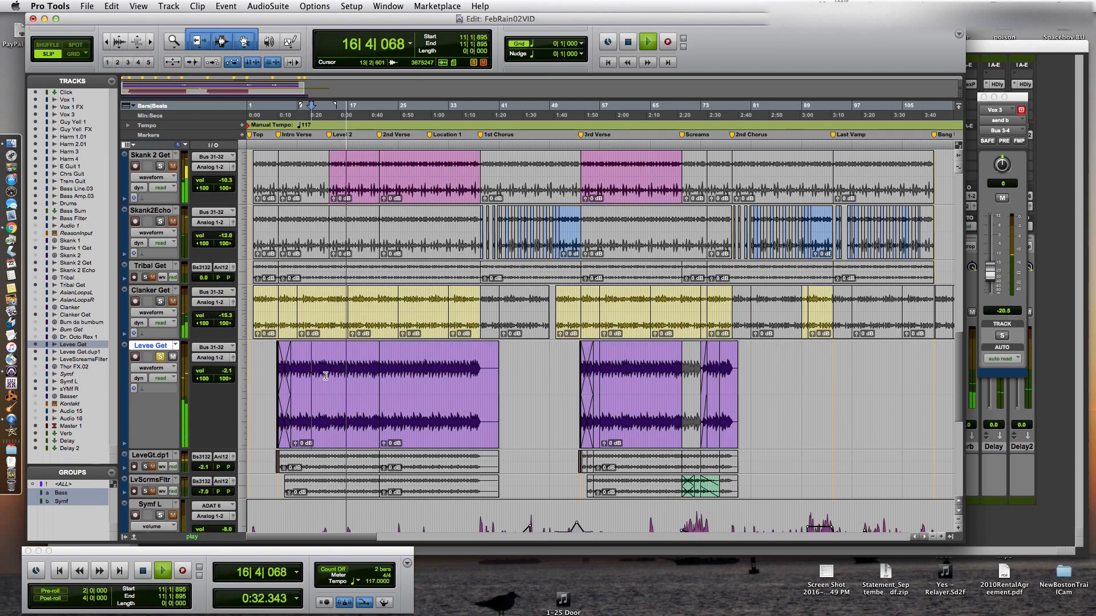
scroll(325, 375, down, 5)
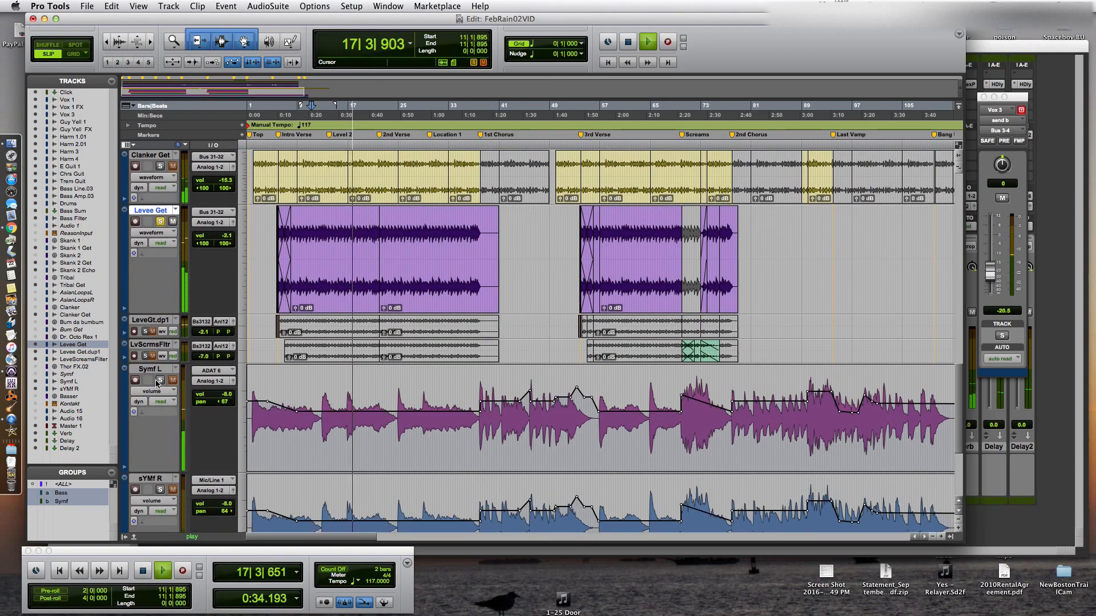
Switch the solo from Levee Get to the Symf L and sYMf R pair and play them from bar 24.
click(159, 380)
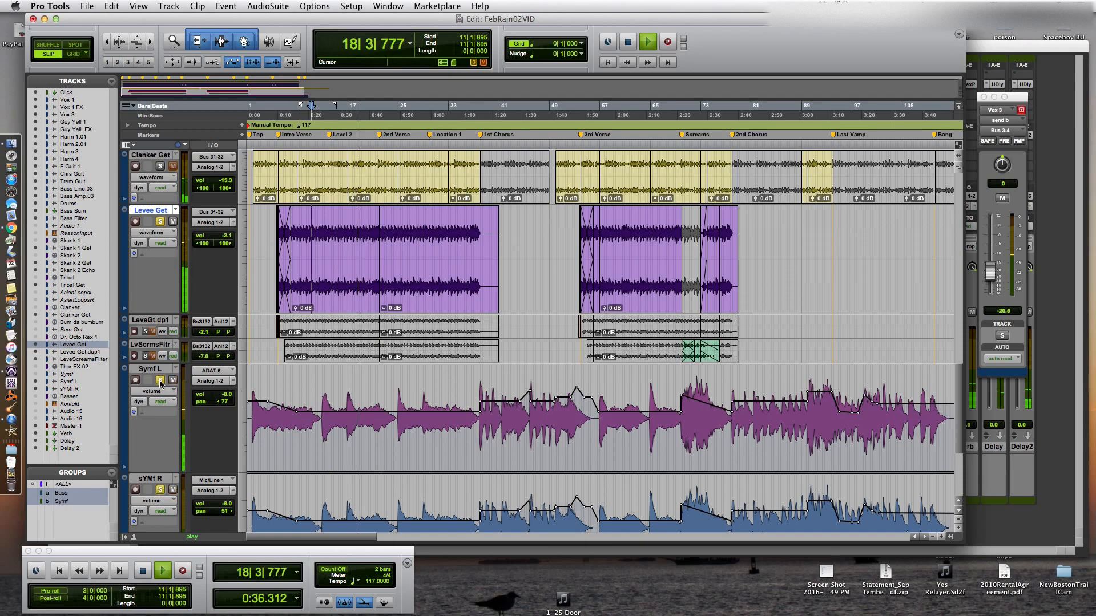
click(160, 222)
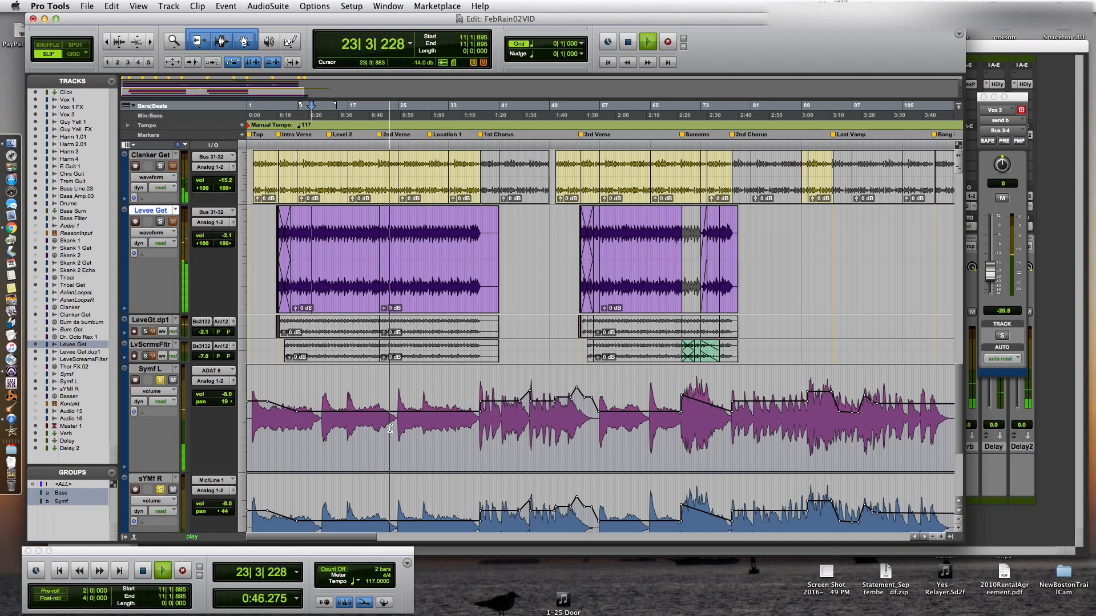
key(space)
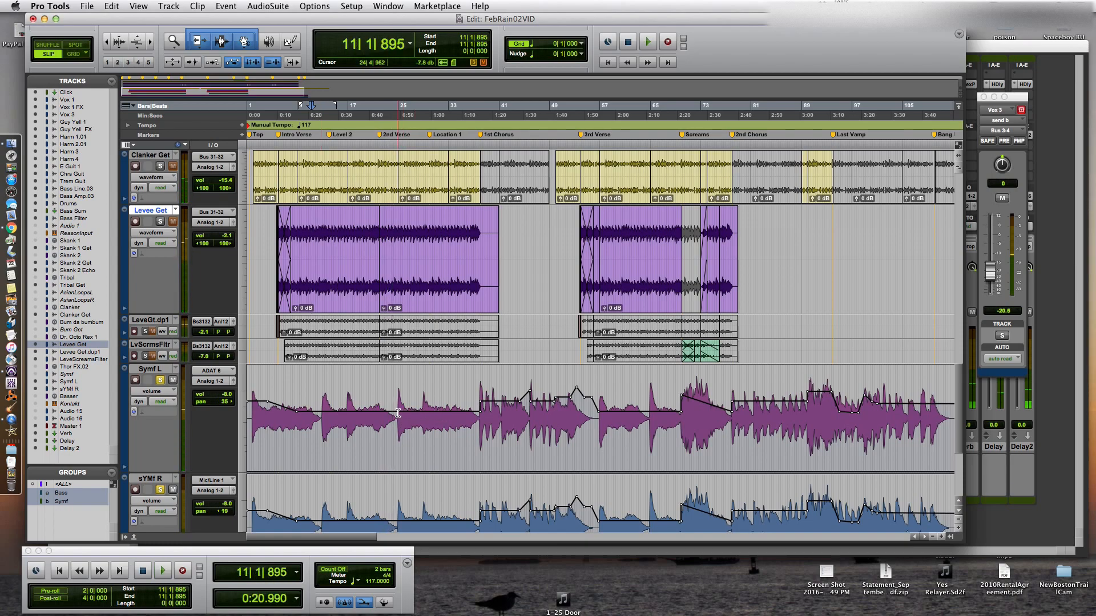
click(398, 414)
key(space)
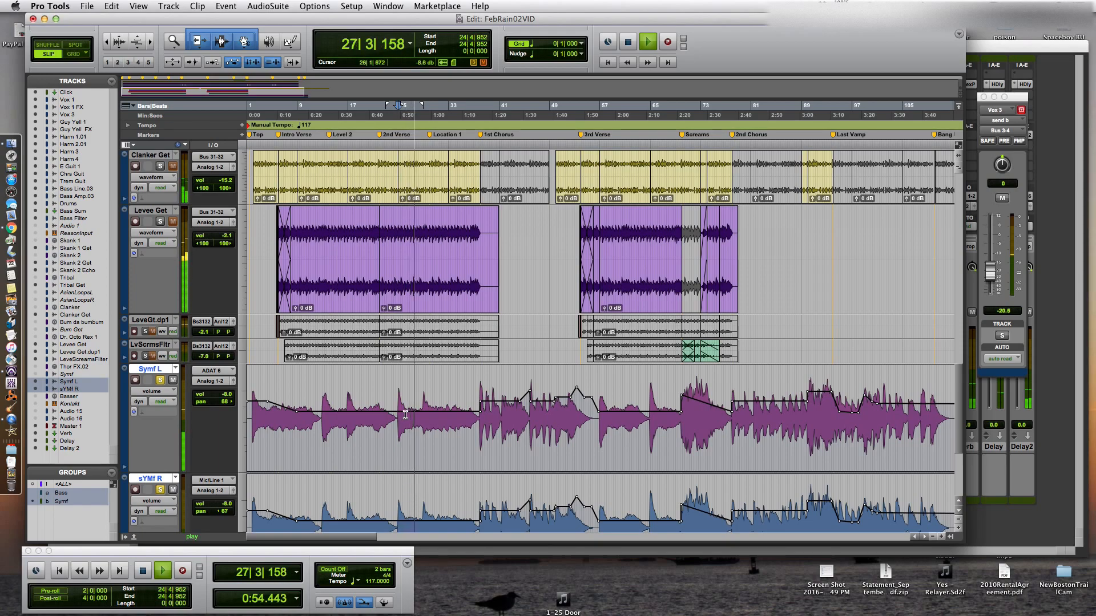
Clear the Symf solos and review the tracks up to the lead vocals during playback, and stop playback.
scroll(462, 394, up, 1)
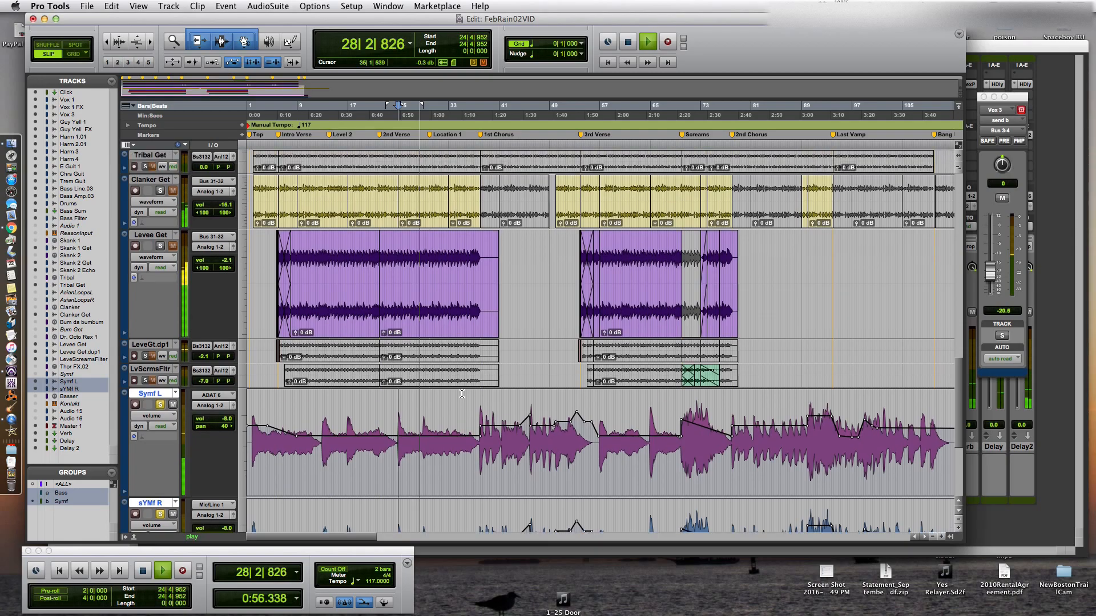
scroll(462, 393, up, 15)
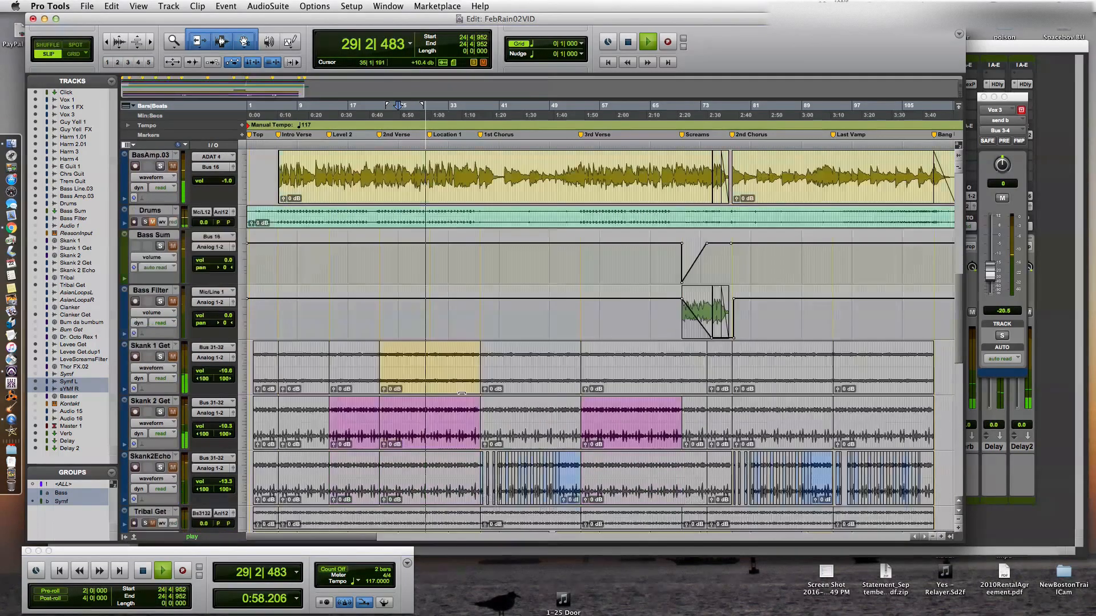
scroll(462, 394, down, 15)
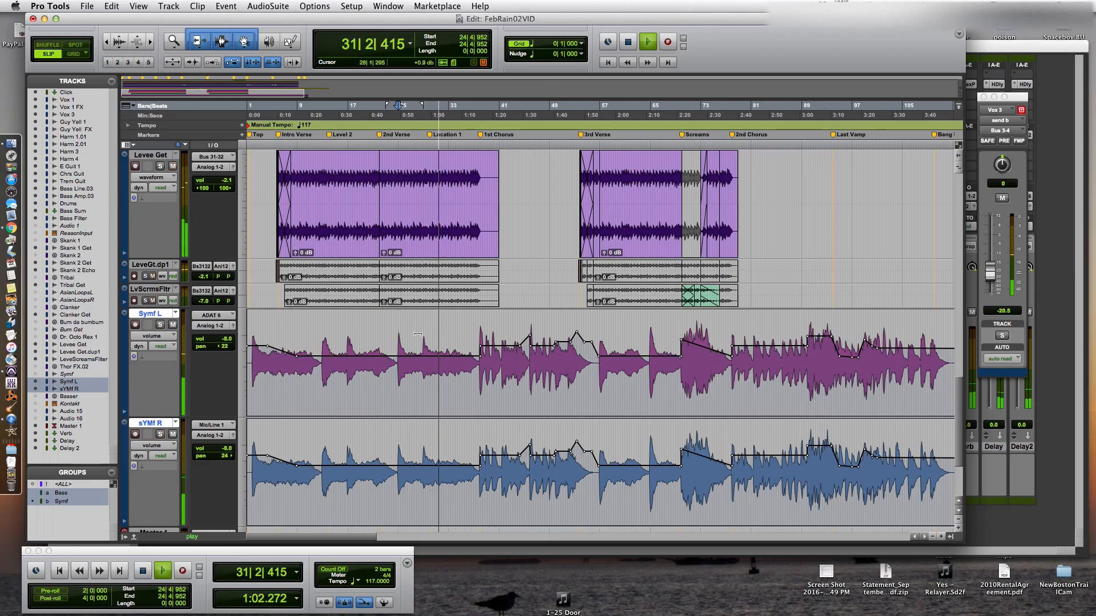
scroll(418, 334, up, 12)
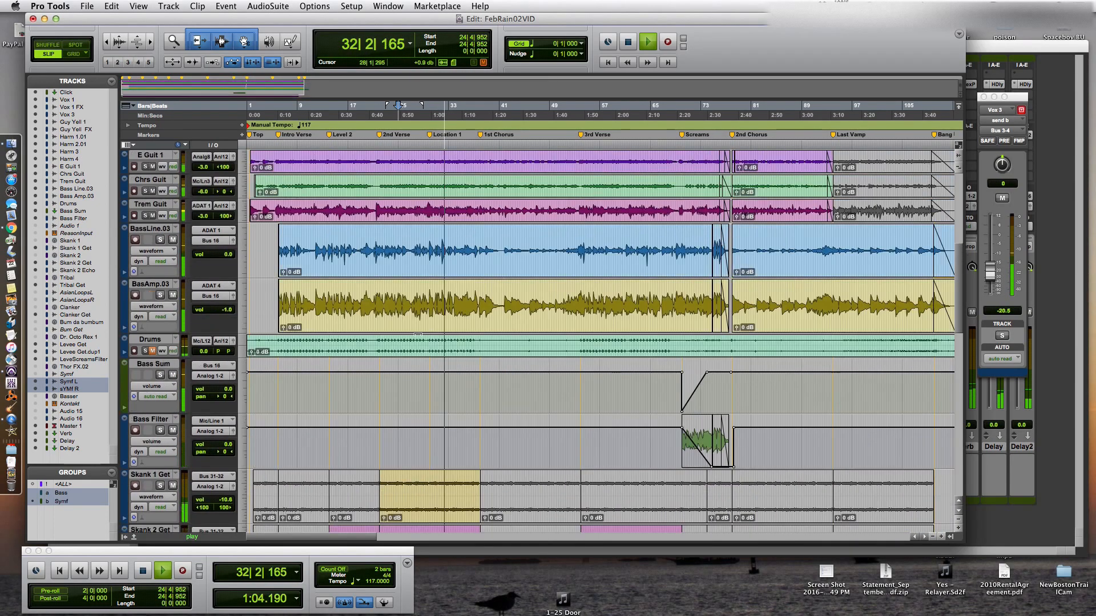
scroll(417, 334, up, 10)
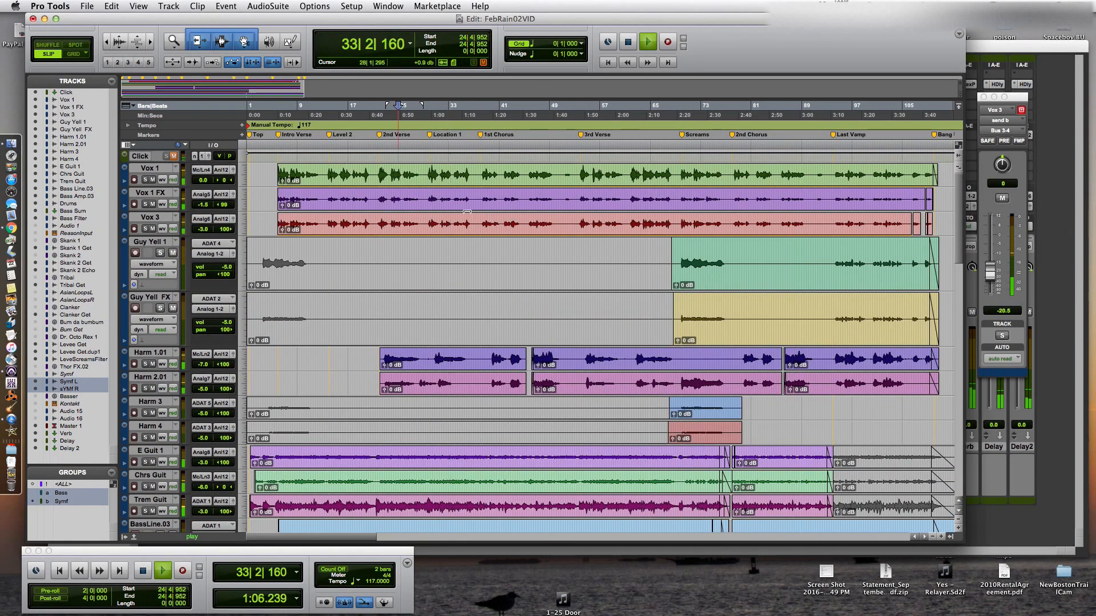
key(space)
Solo Vox 1 and set the start of the green Guy Yell 1 clip near the Screams marker to 68|2|480.
click(145, 180)
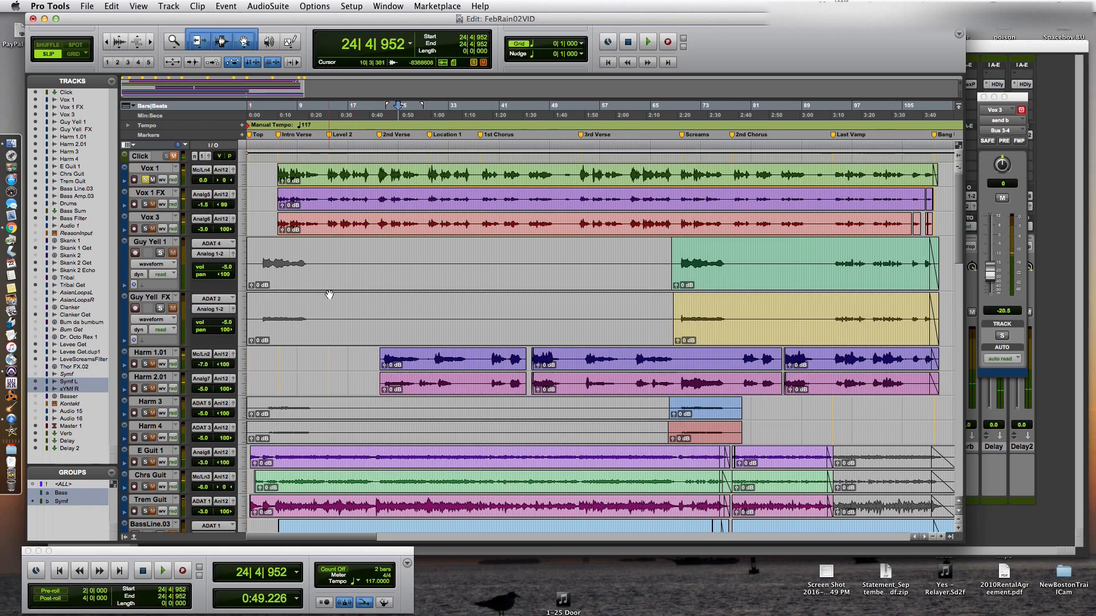
double_click(679, 260)
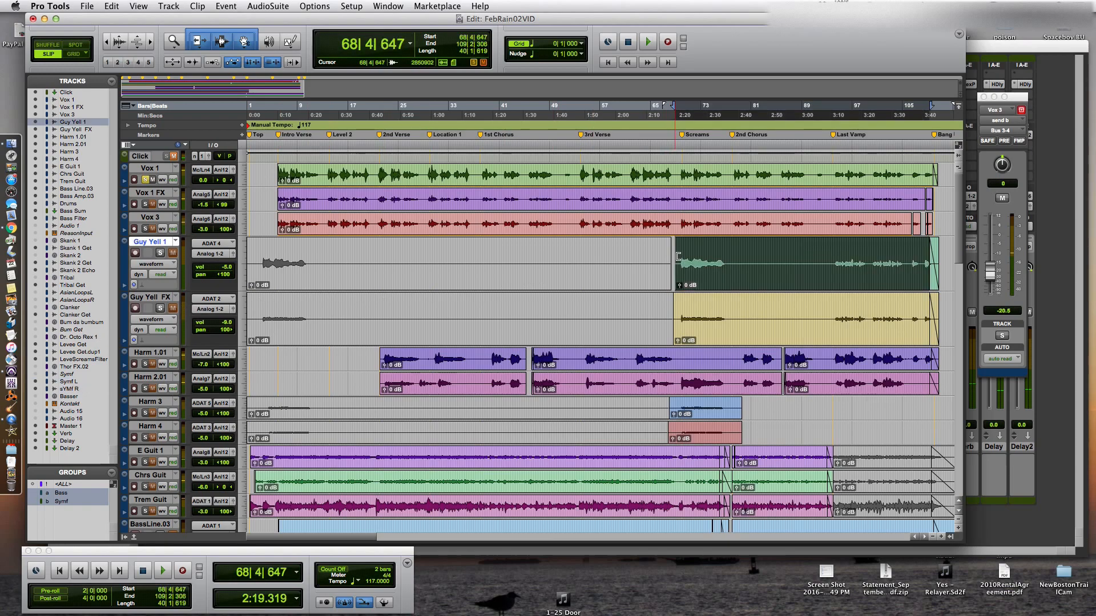
drag(677, 263, 674, 264)
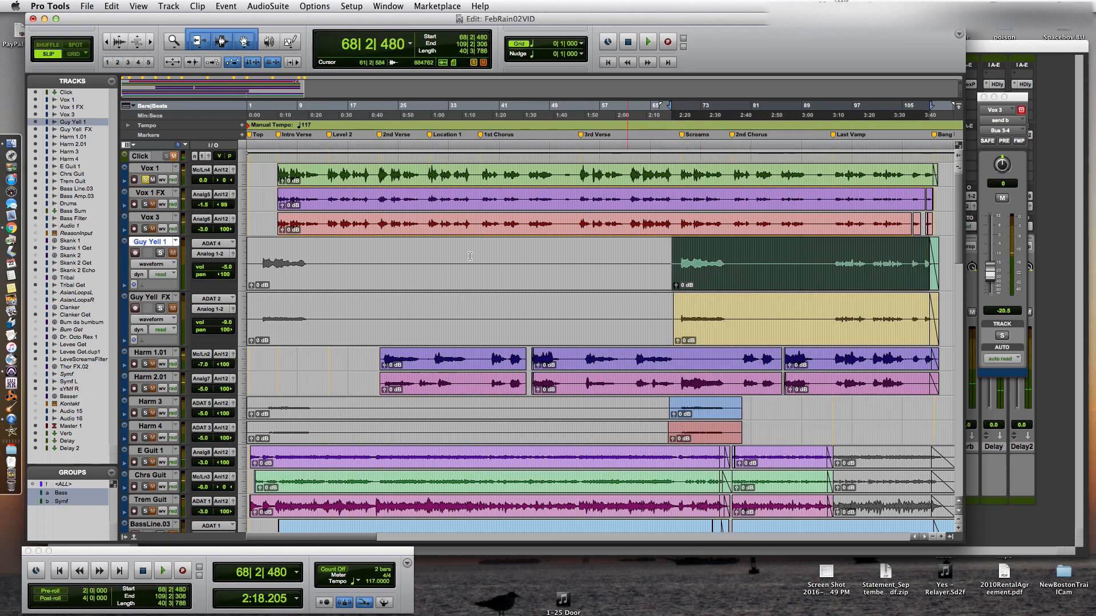
Audition Guy Yell 1 and Guy Yell FX separately and together from the Screams section by changing solos, and clear the solos after stopping.
key(space)
click(147, 179)
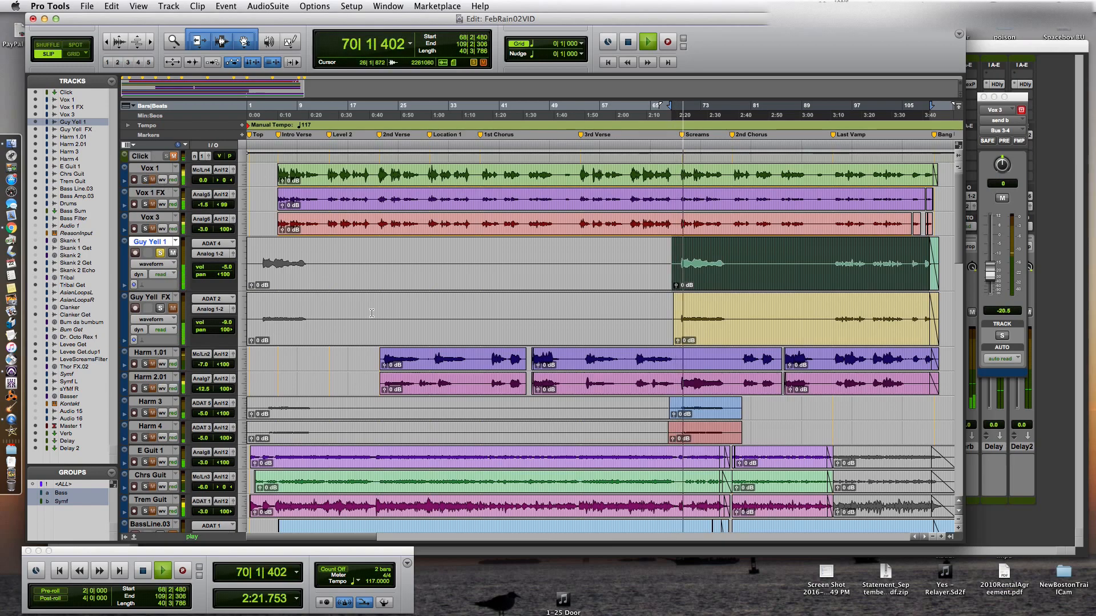
click(163, 308)
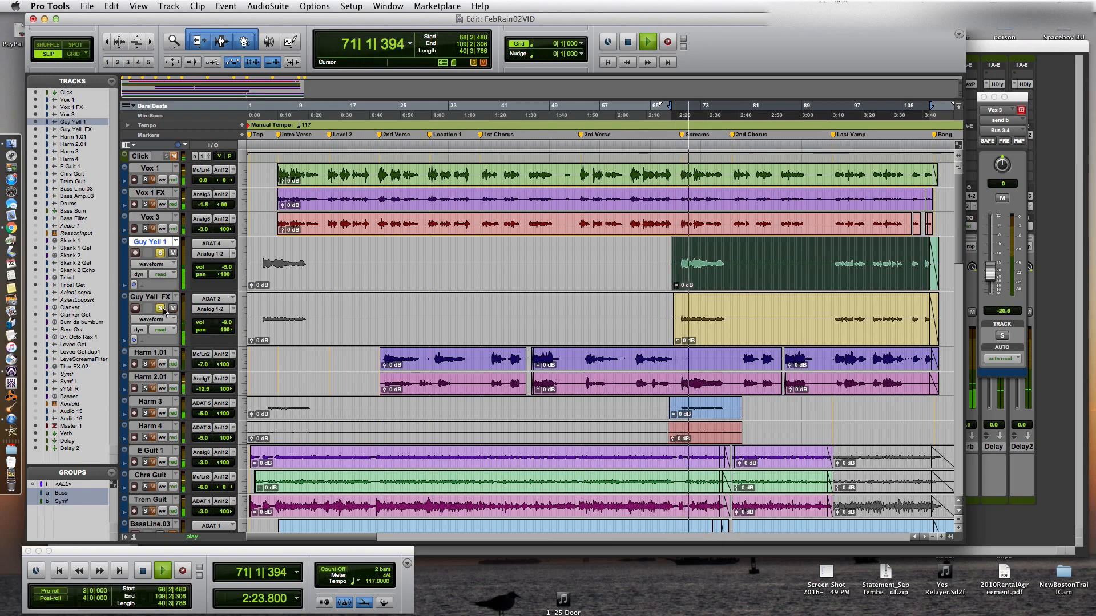
click(161, 252)
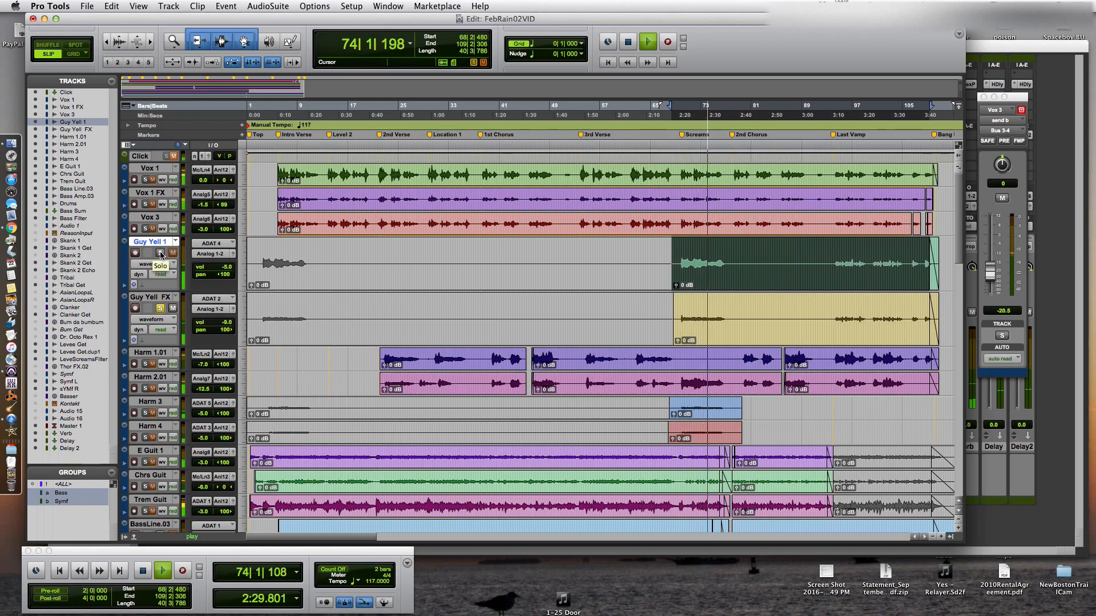
click(160, 253)
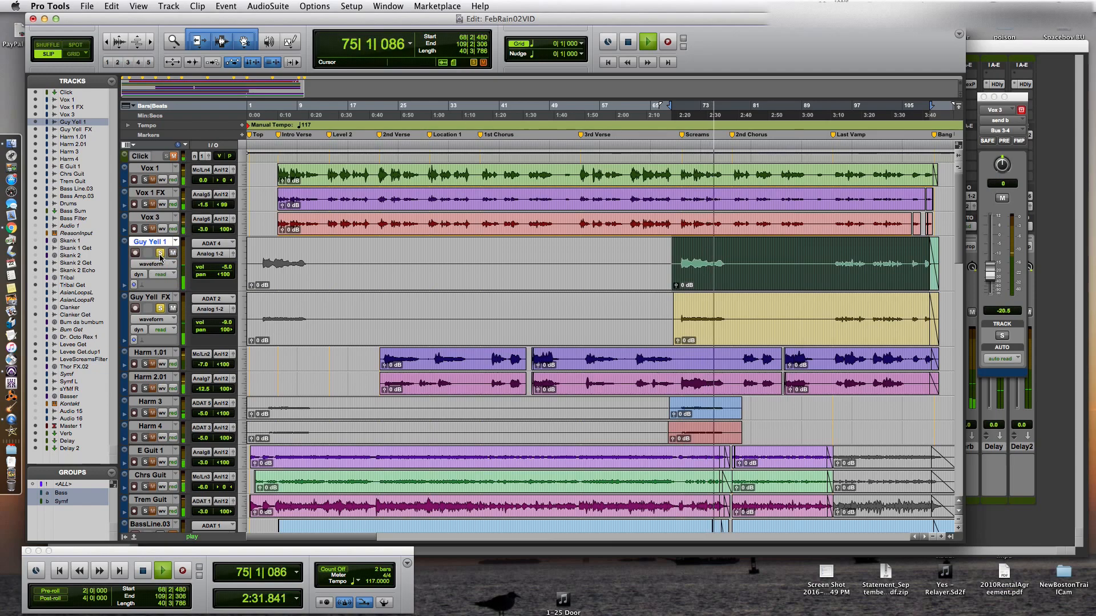
key(space)
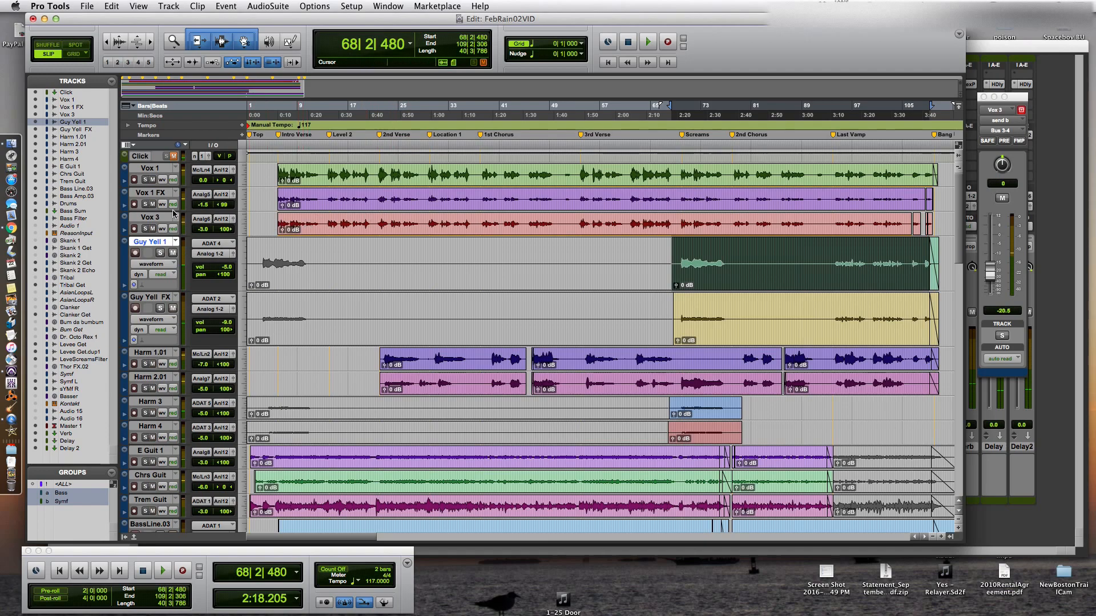
Play Vox 1, Vox 1 FX and Vox 3 soloed together from bar 29 and bring up the Mix window.
click(430, 198)
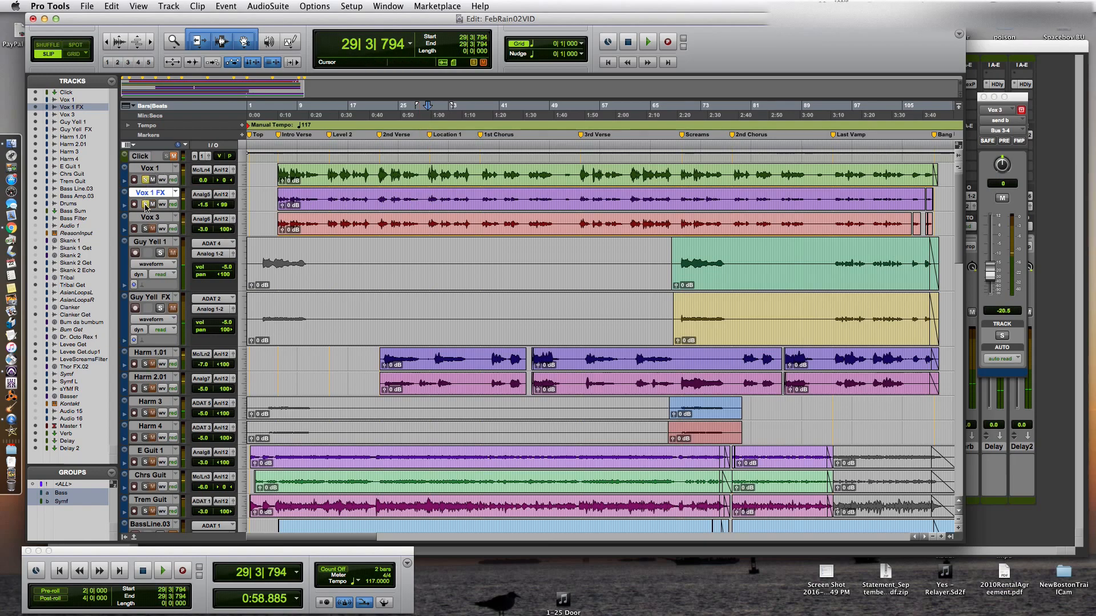
key(space)
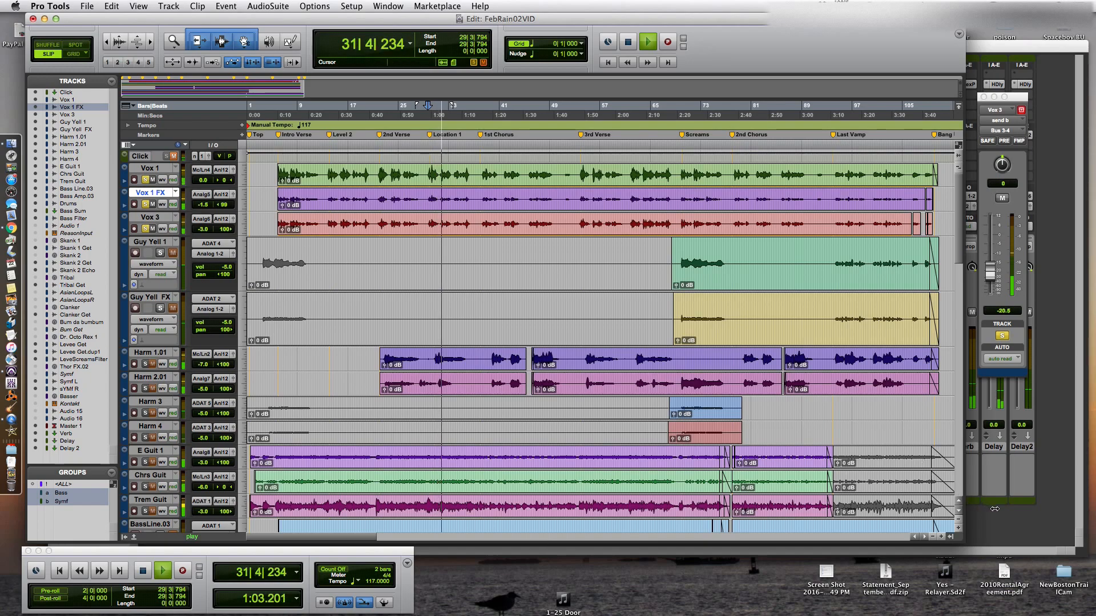
key(super+equal)
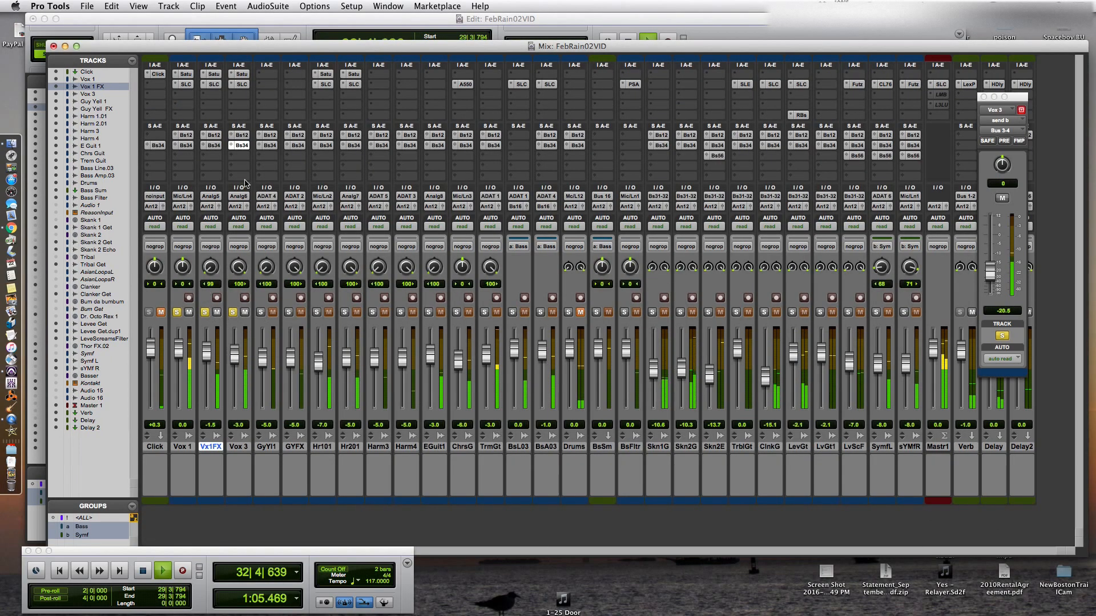
Inspect the URS Saturation insert on Vox 1 during playback, moving its window aside, and close it.
click(186, 75)
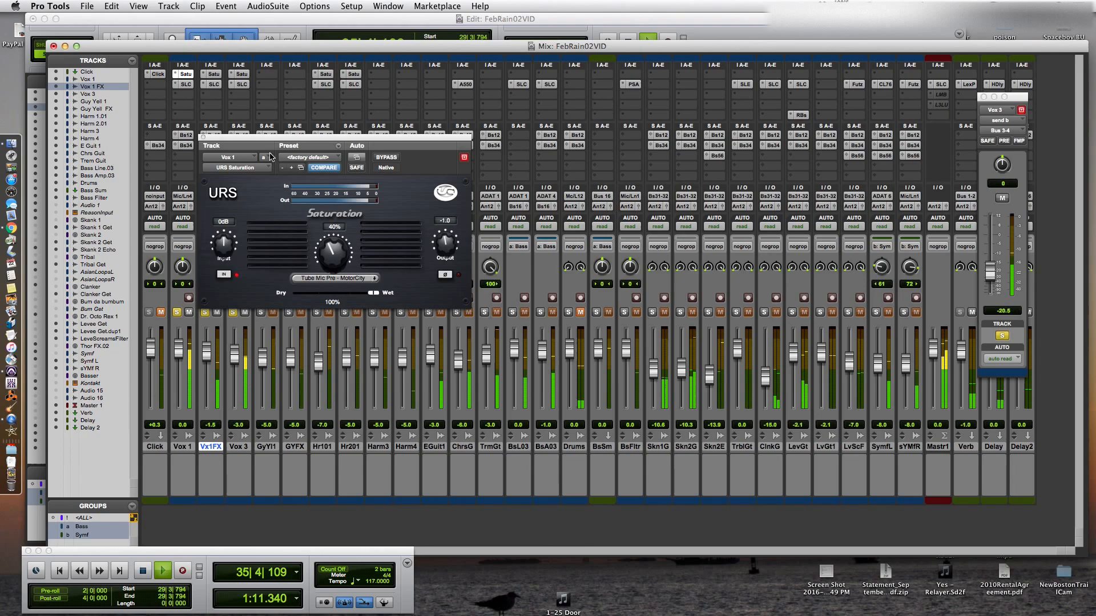
drag(260, 141, 306, 139)
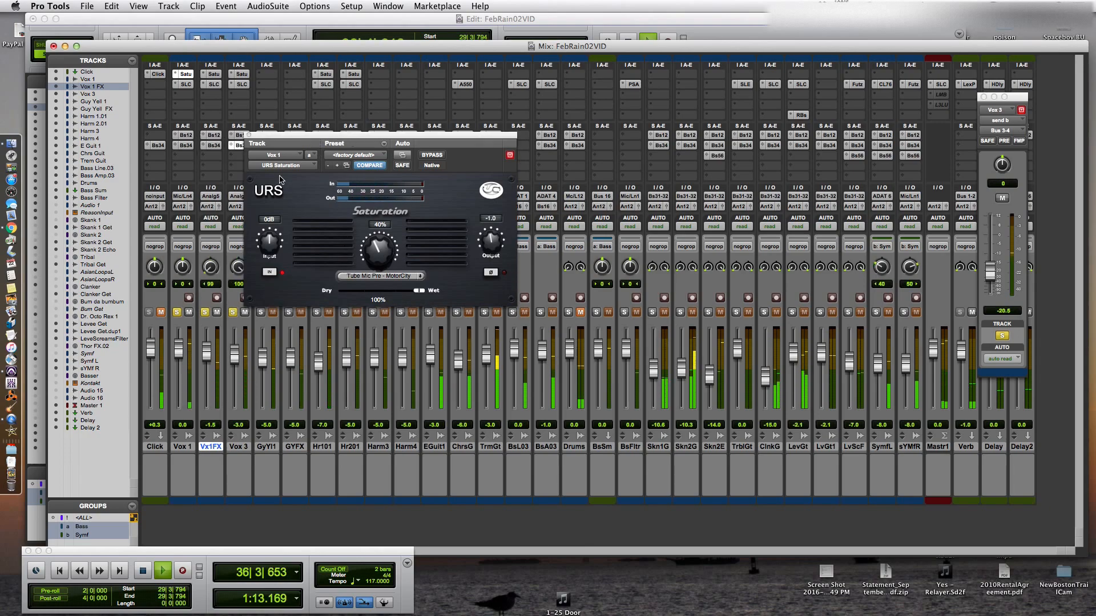
click(249, 135)
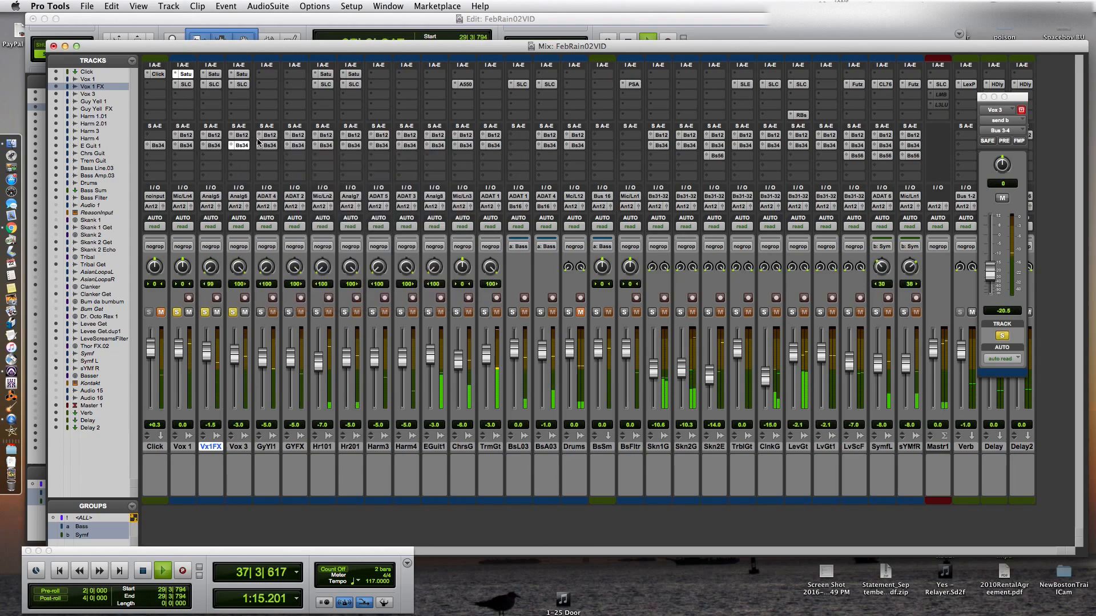
Return to the Edit window, stop playback and clear the solos on Vox 1, Vox 1 FX and Vox 3.
click(209, 22)
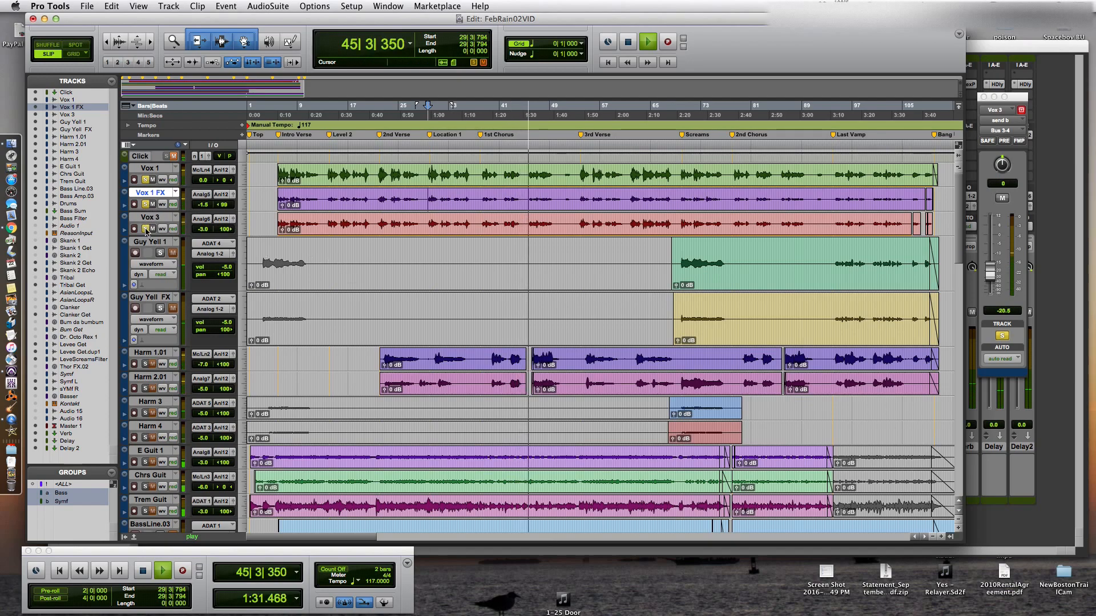
click(145, 204)
key(space)
click(146, 181)
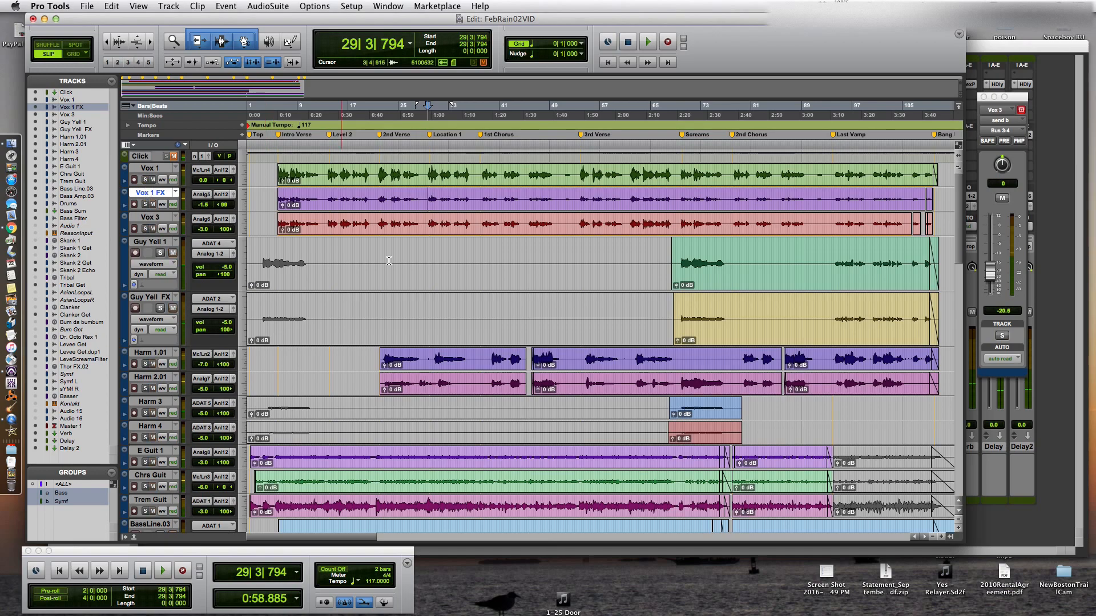
Play the unsoloed mix from bar 29, review the tracks down to the Symf parts and back up to the bass, and stop playback.
key(space)
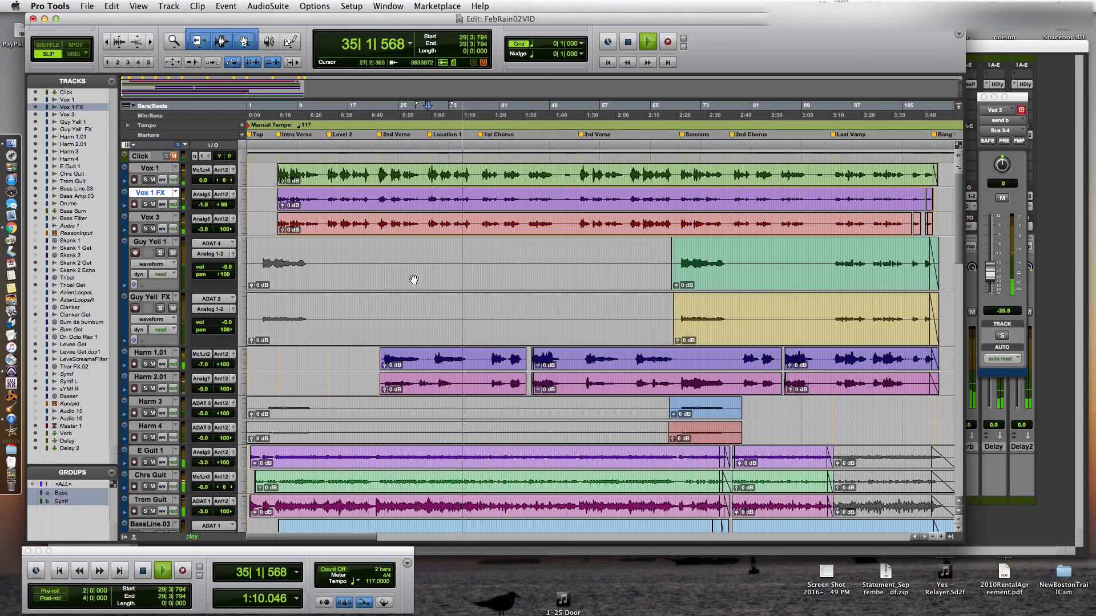
scroll(413, 280, down, 10)
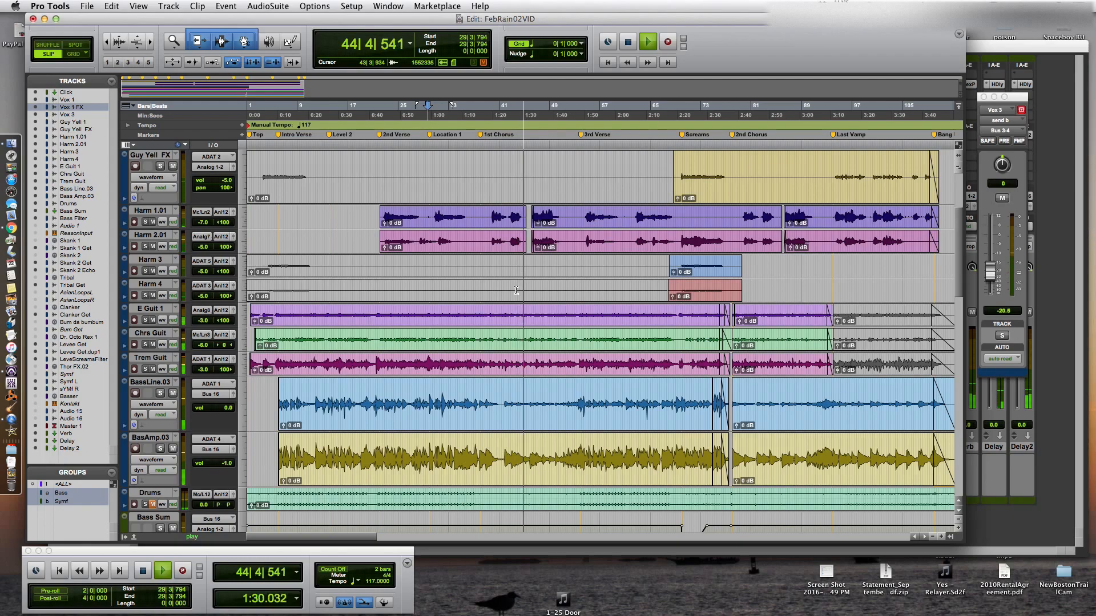
scroll(516, 291, down, 3)
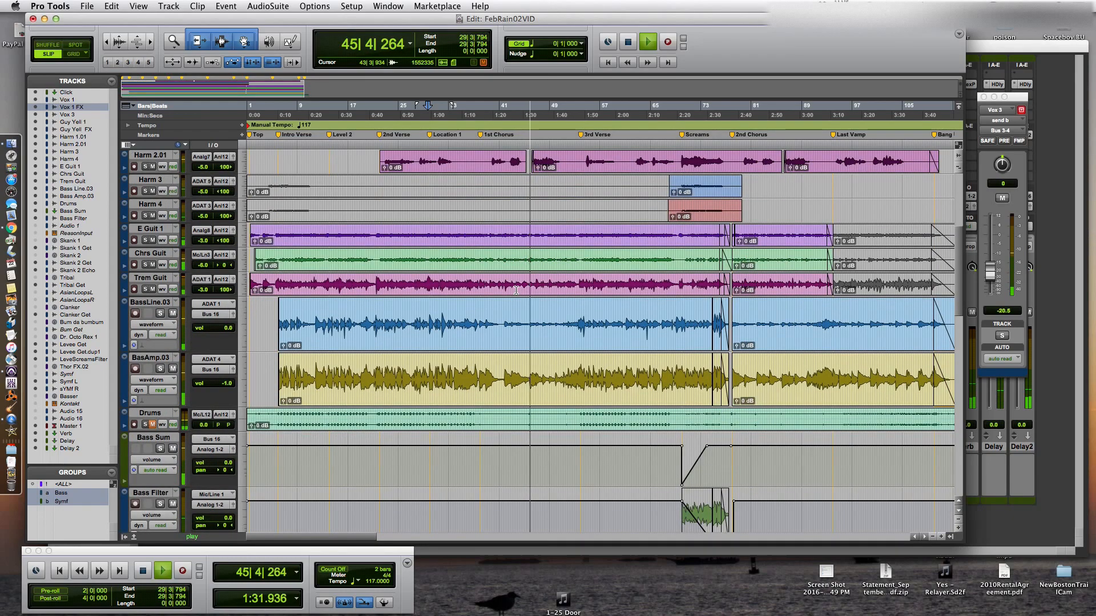
scroll(516, 290, down, 5)
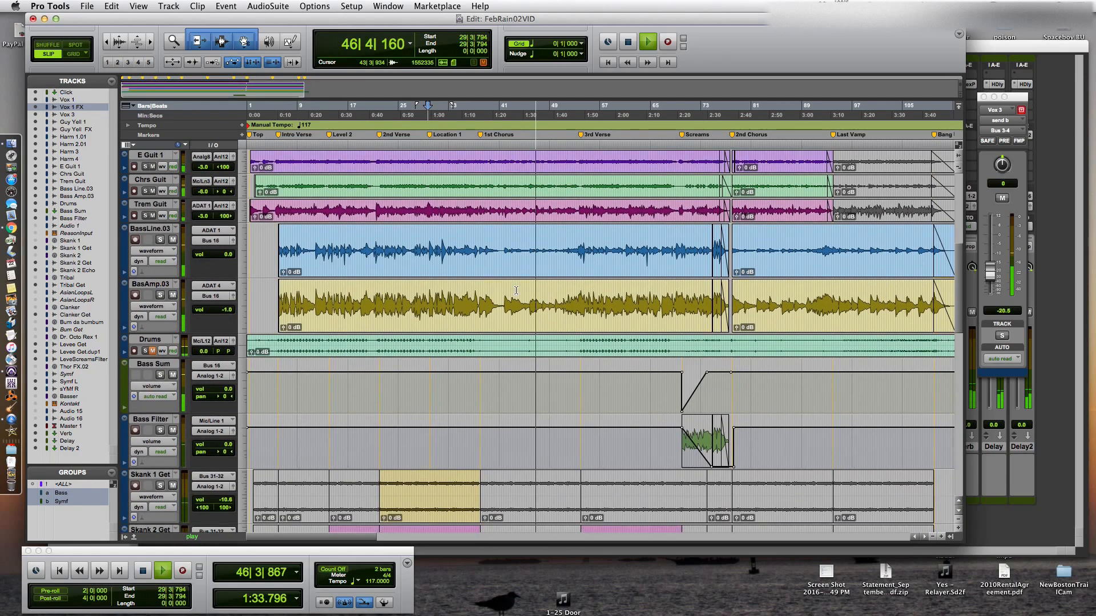
scroll(527, 357, down, 12)
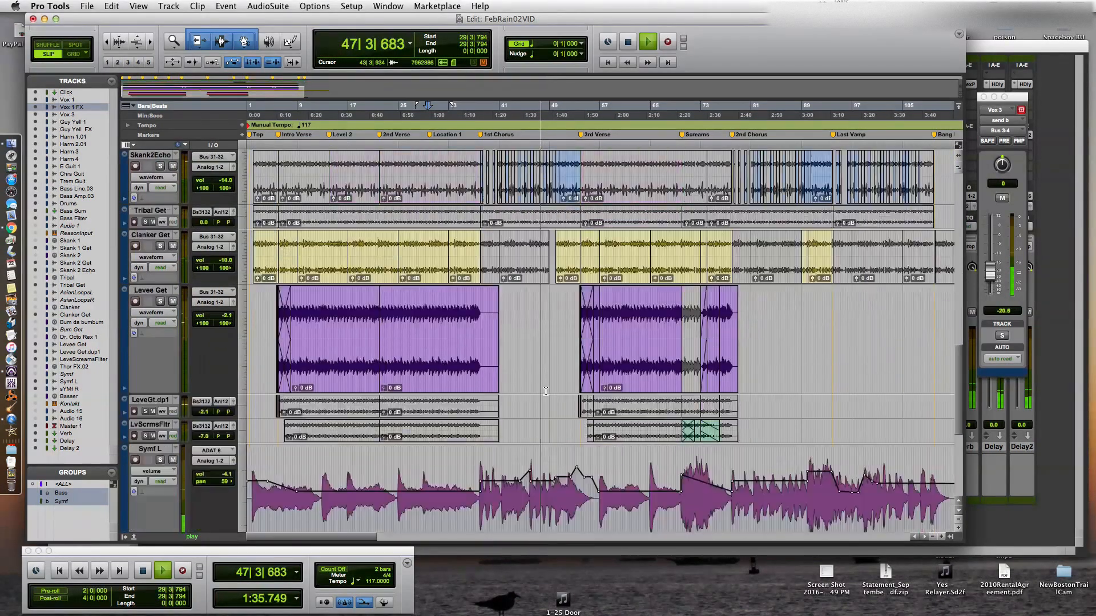
scroll(668, 214, down, 2)
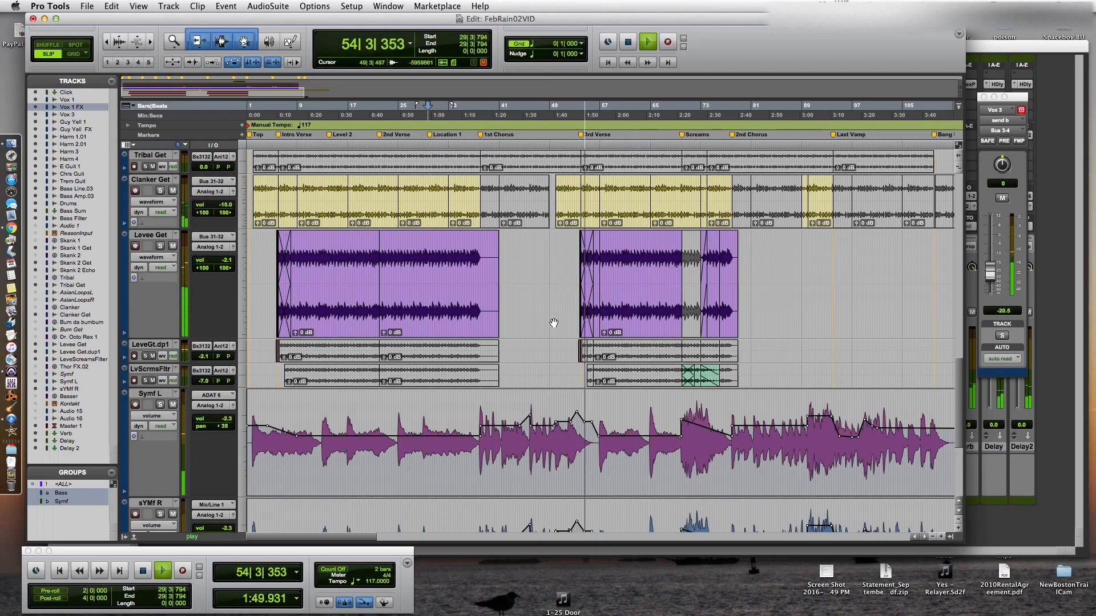
scroll(548, 300, up, 5)
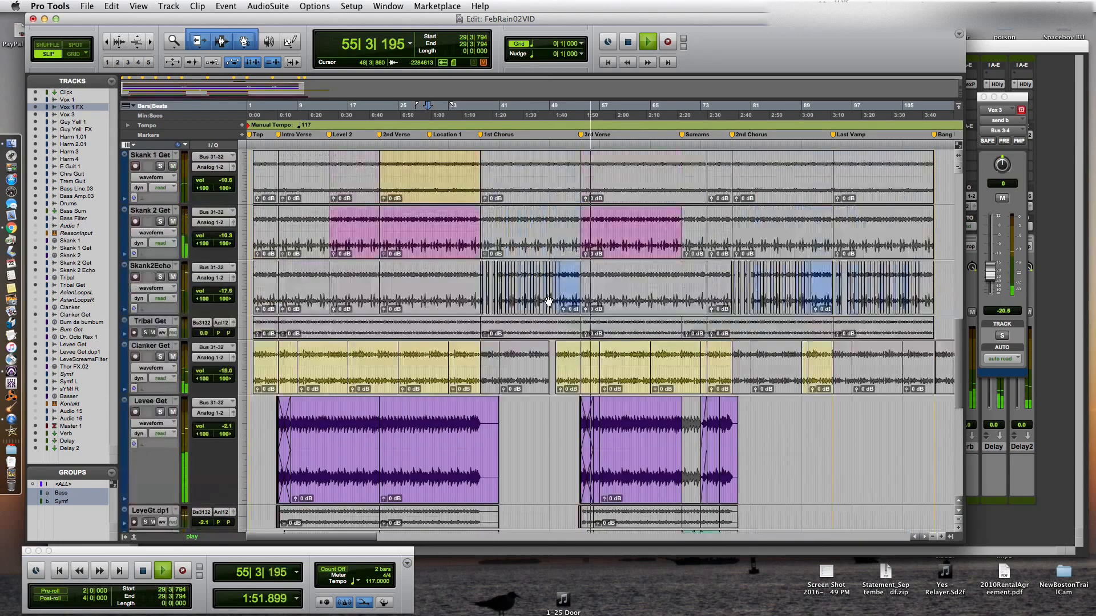
scroll(547, 300, up, 5)
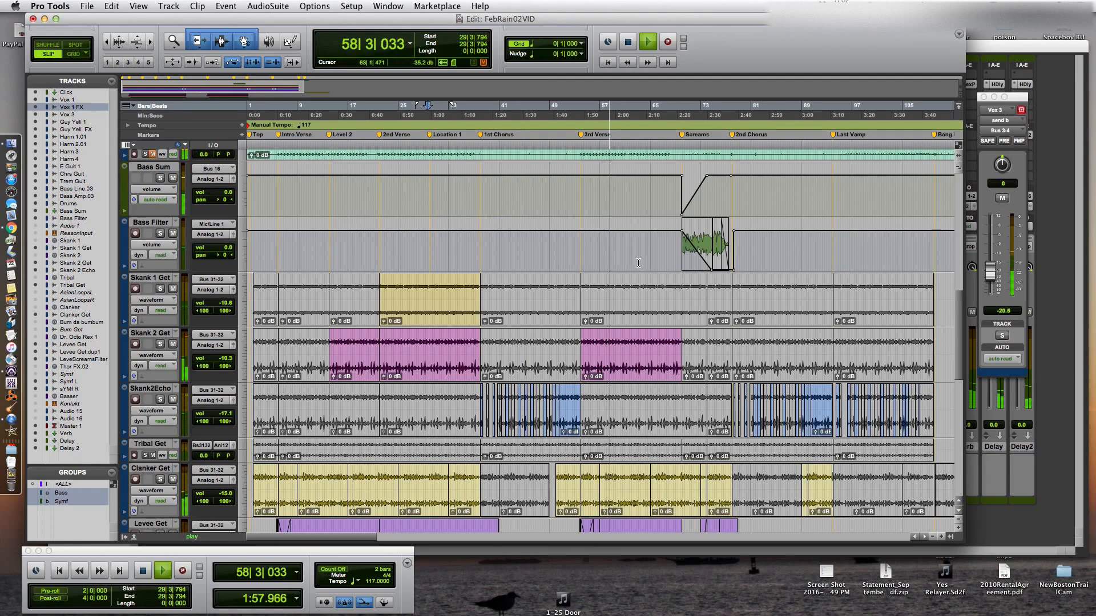
scroll(638, 263, up, 5)
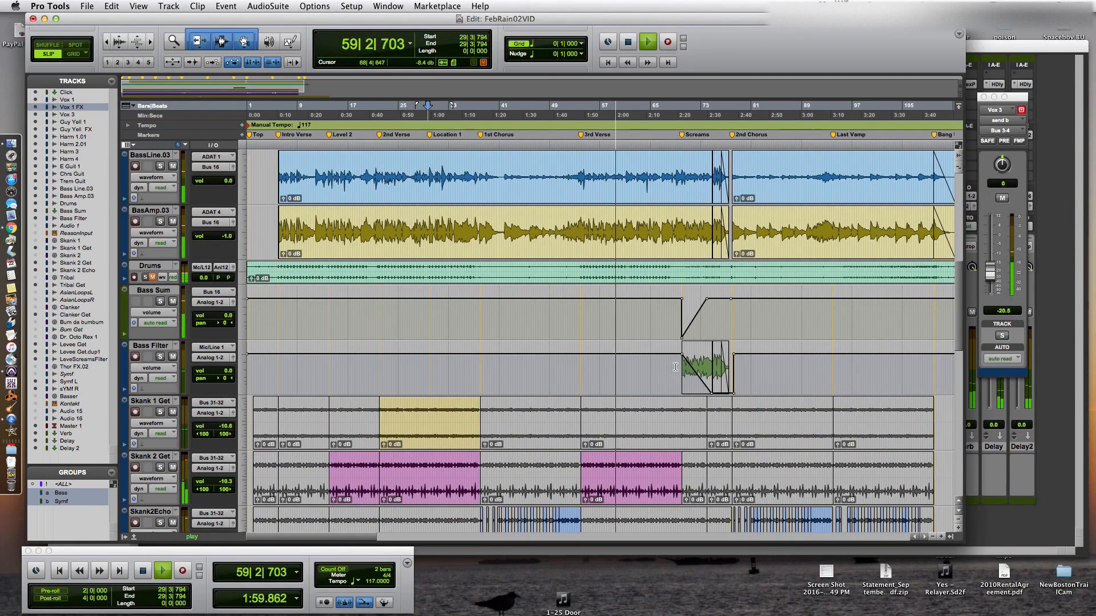
key(space)
Solo Bass Filter, play it from 69|1|730 in the Screams section, and stop playback.
click(678, 367)
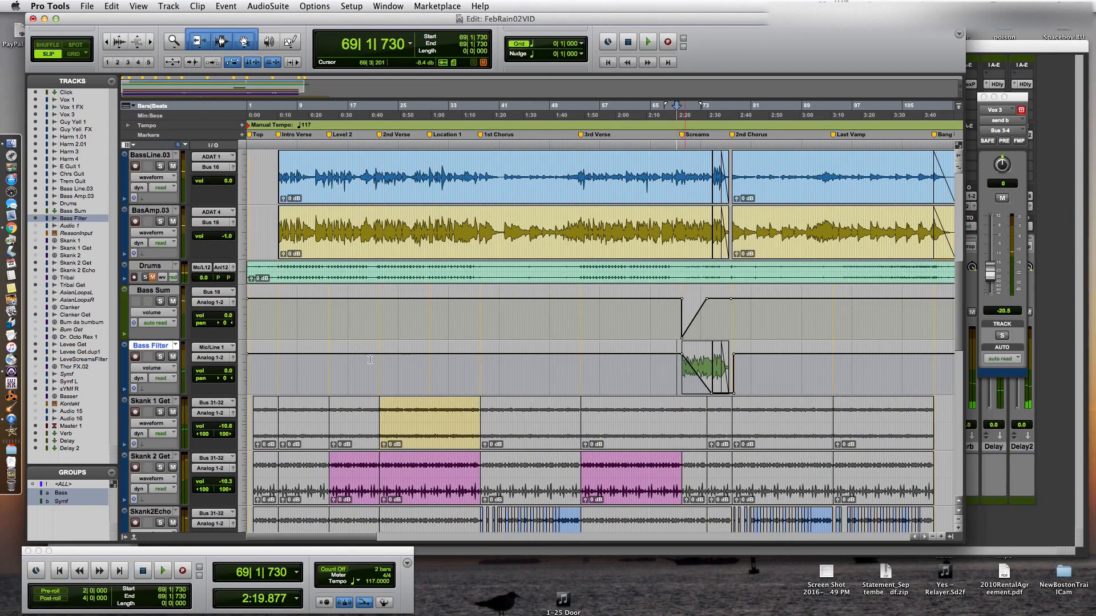
click(161, 357)
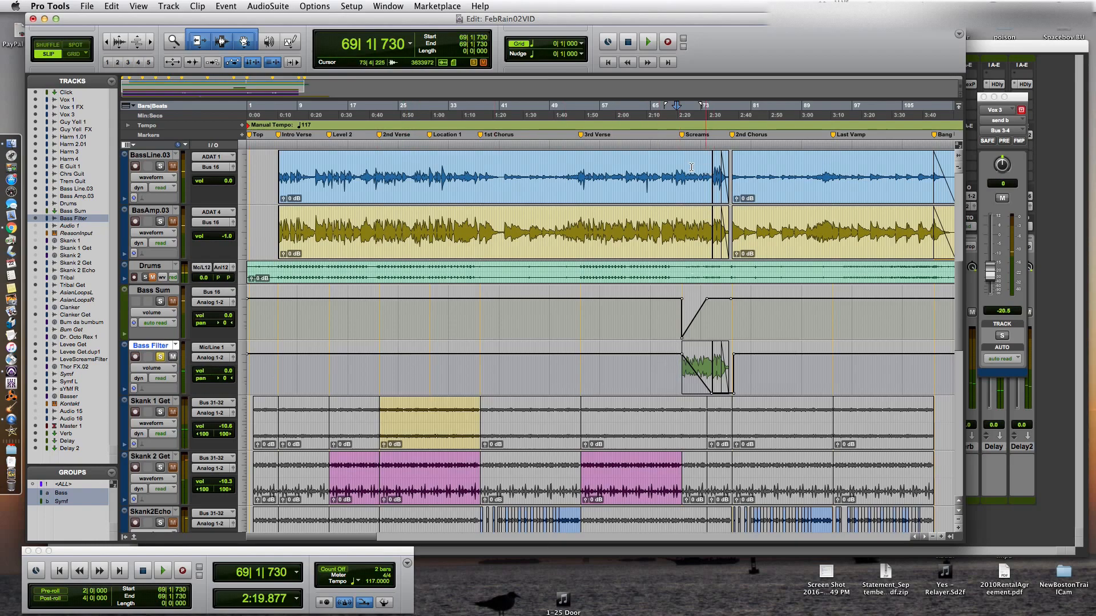
key(space)
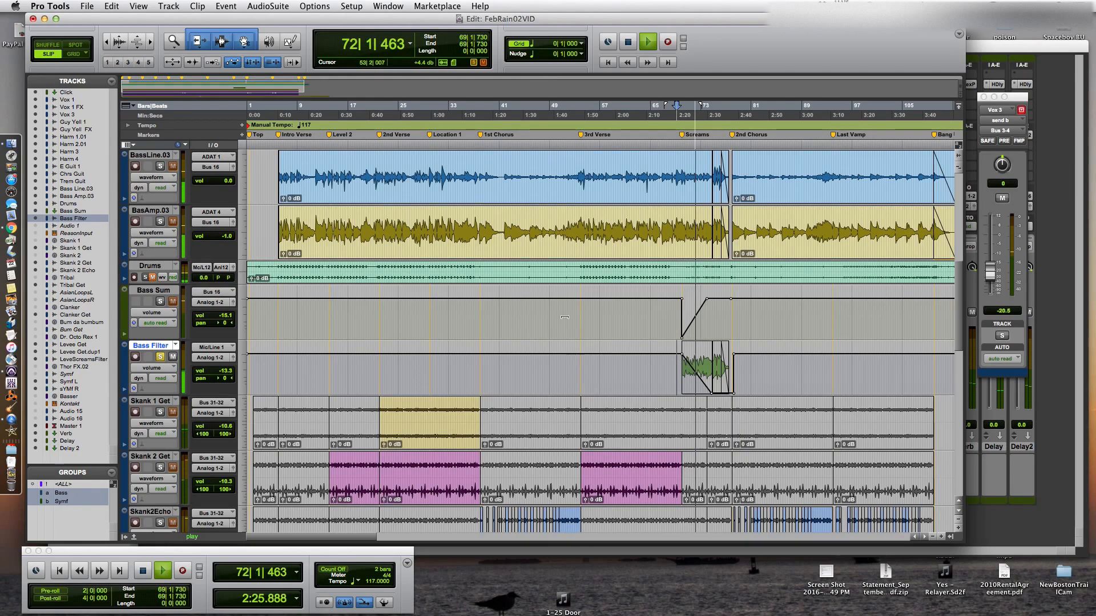
key(space)
Add the bass tracks, Levee Get and LvScrmsFltr to the solos, and set the playback start to 68|2|828 just before Screams.
click(160, 301)
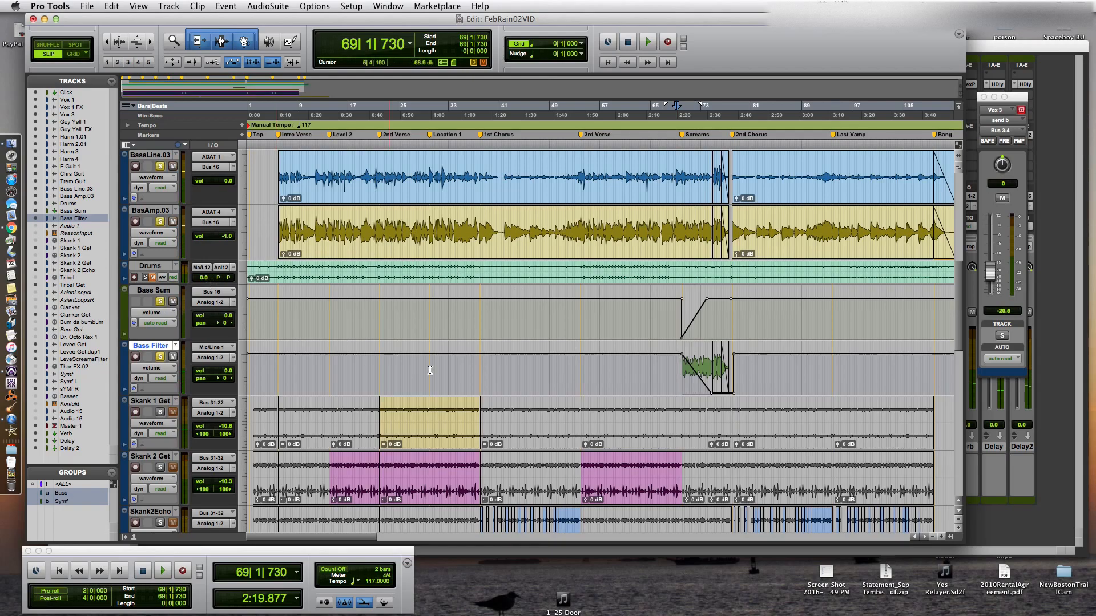
click(672, 368)
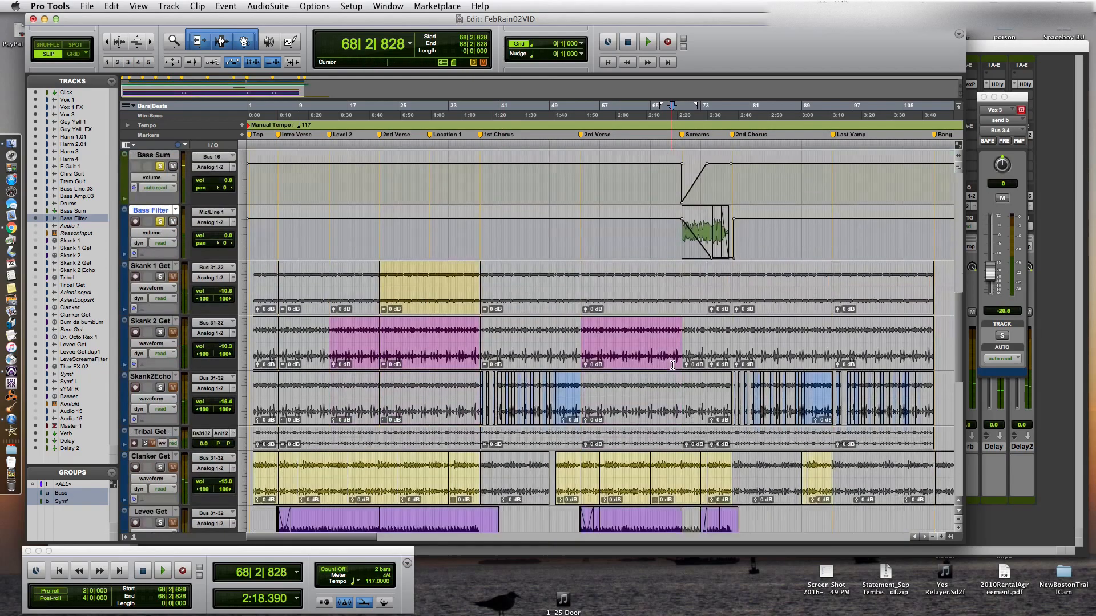
scroll(673, 365, down, 8)
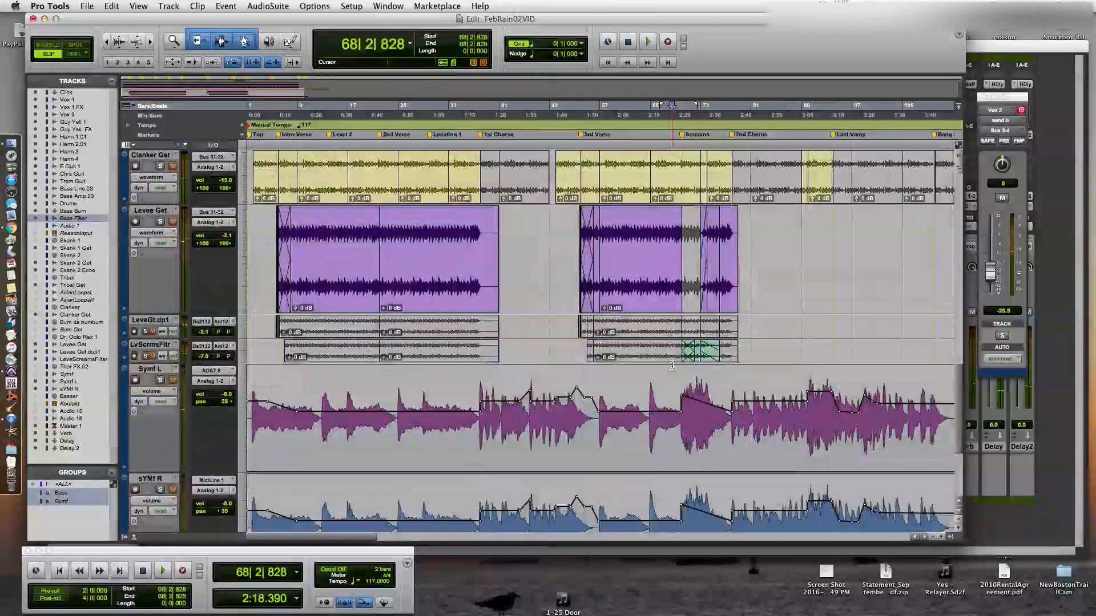
click(145, 358)
Play the soloed bass and Levee tracks through the Screams section, review them up to the bass automation, and stop playback.
key(space)
key(space)
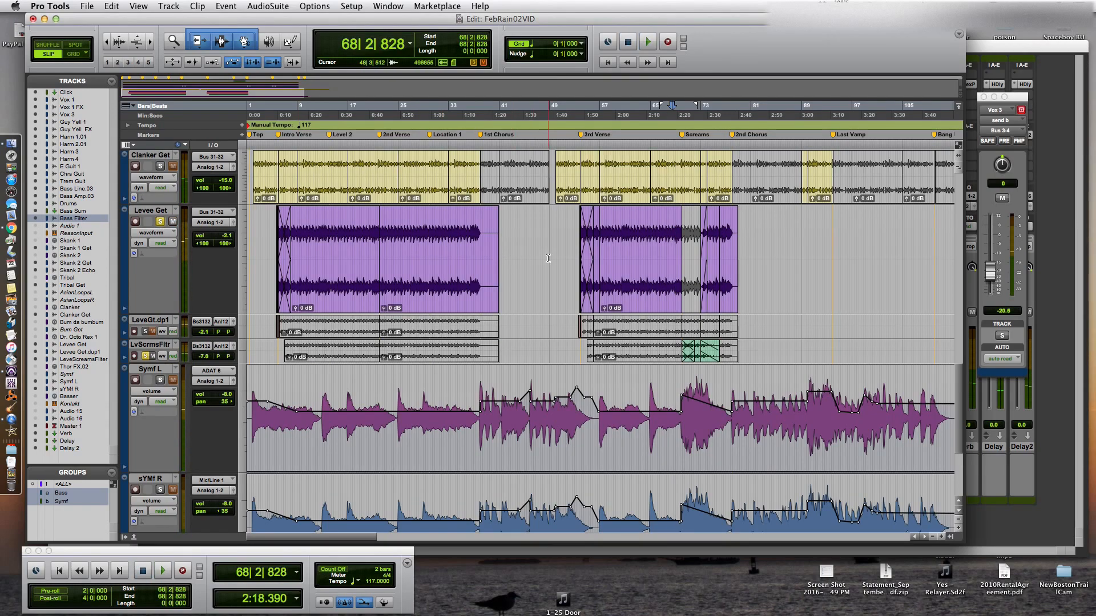
key(space)
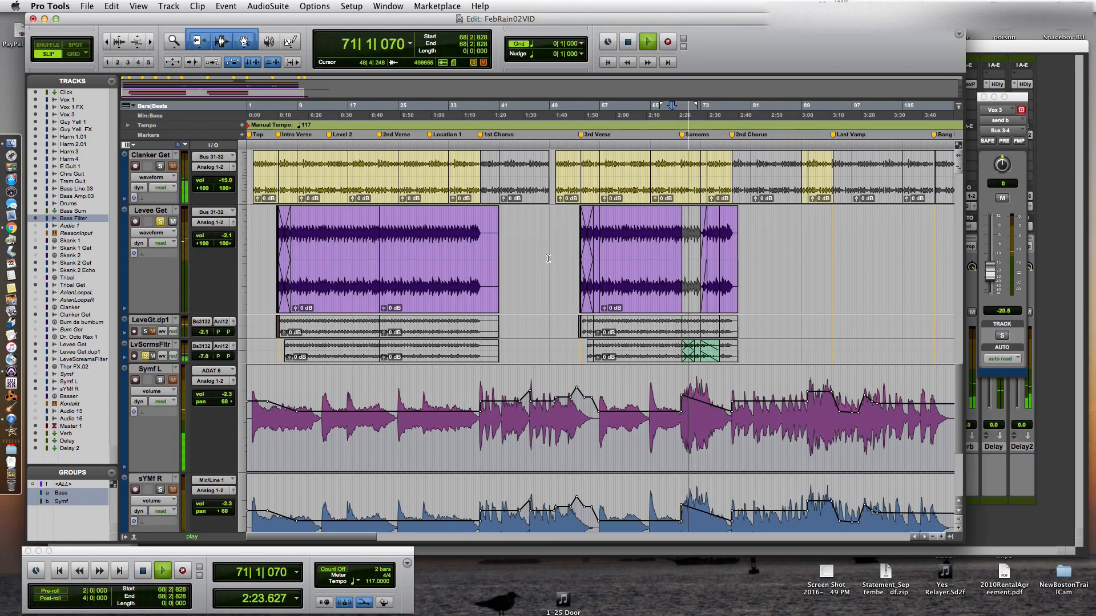
scroll(548, 259, up, 3)
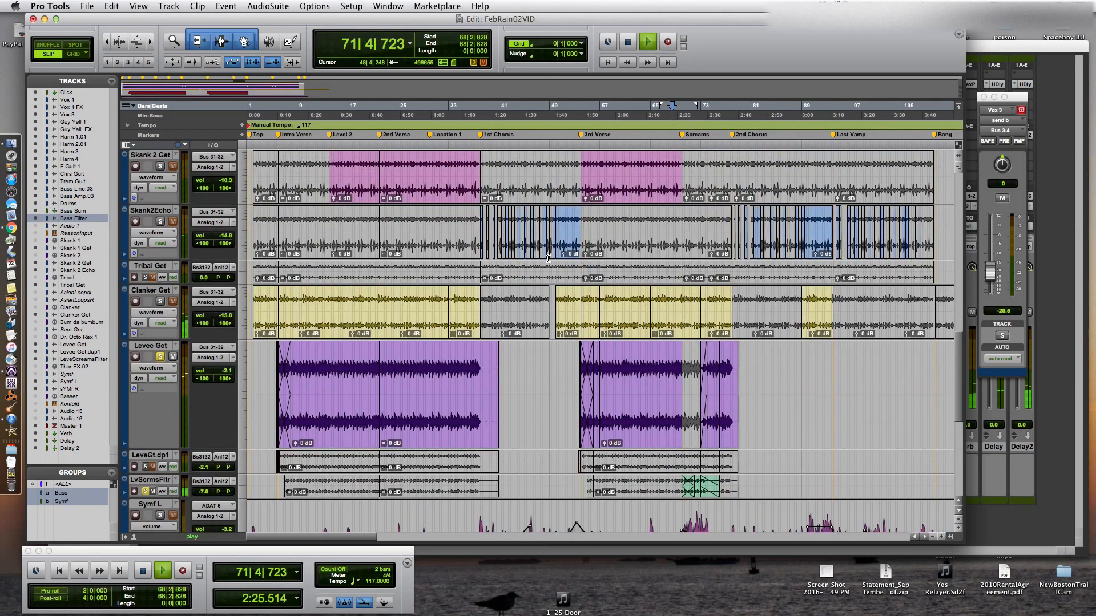
scroll(548, 259, up, 6)
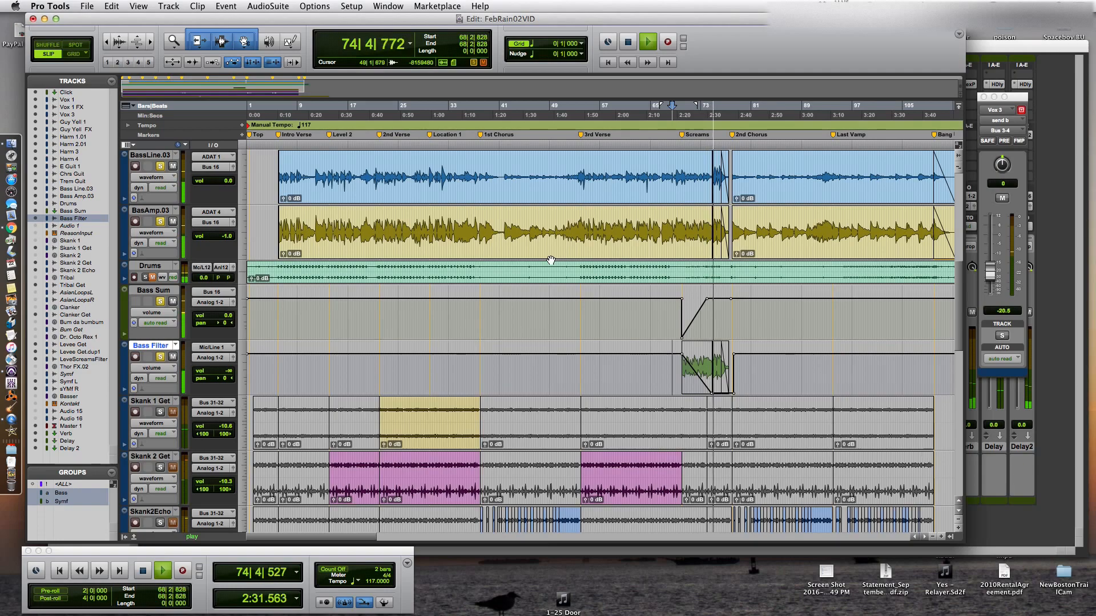
key(space)
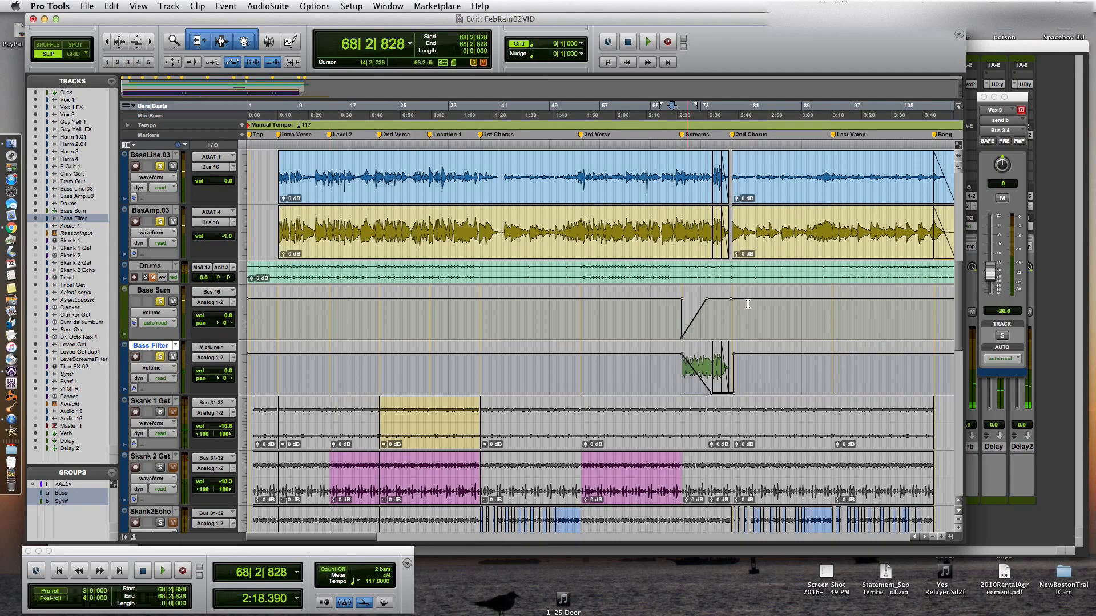
Set the playback start to 93|1|026 before Last Vamp, and clear the solos on the bass tracks and Levee Get.
click(825, 323)
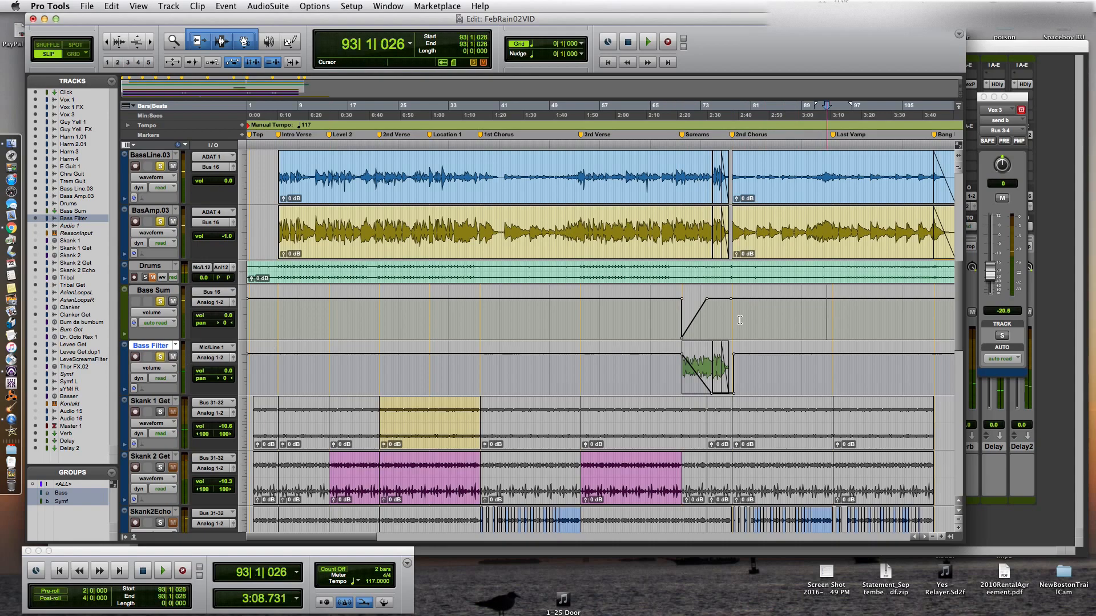
click(161, 302)
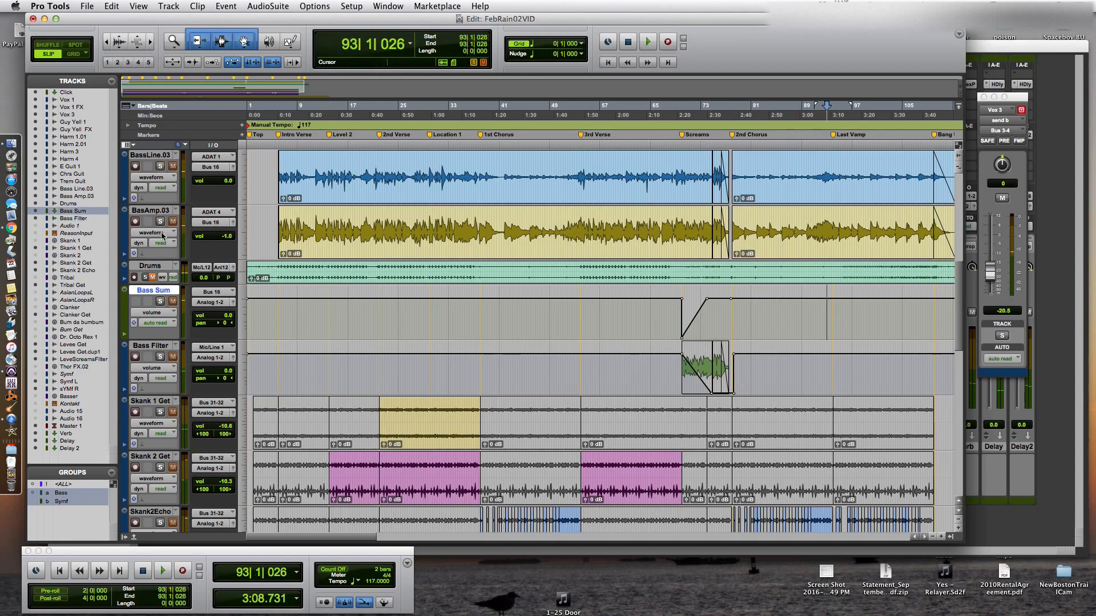
scroll(284, 349, down, 5)
click(160, 412)
Play from 93|1|026 and review all tracks from the vocals down to the Verb and Delay auxiliaries.
key(space)
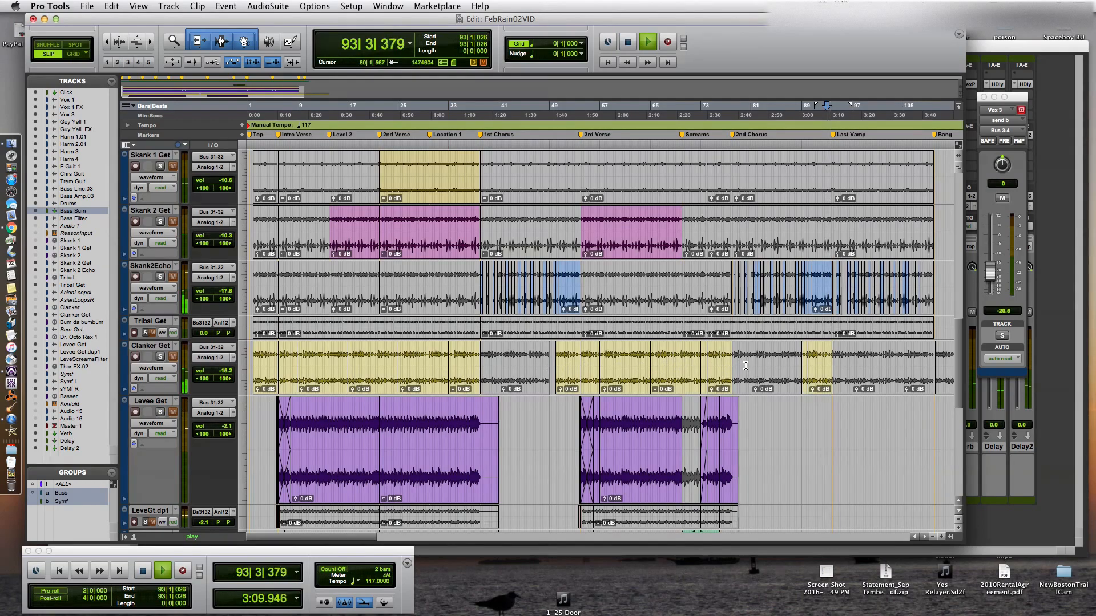
scroll(745, 366, up, 15)
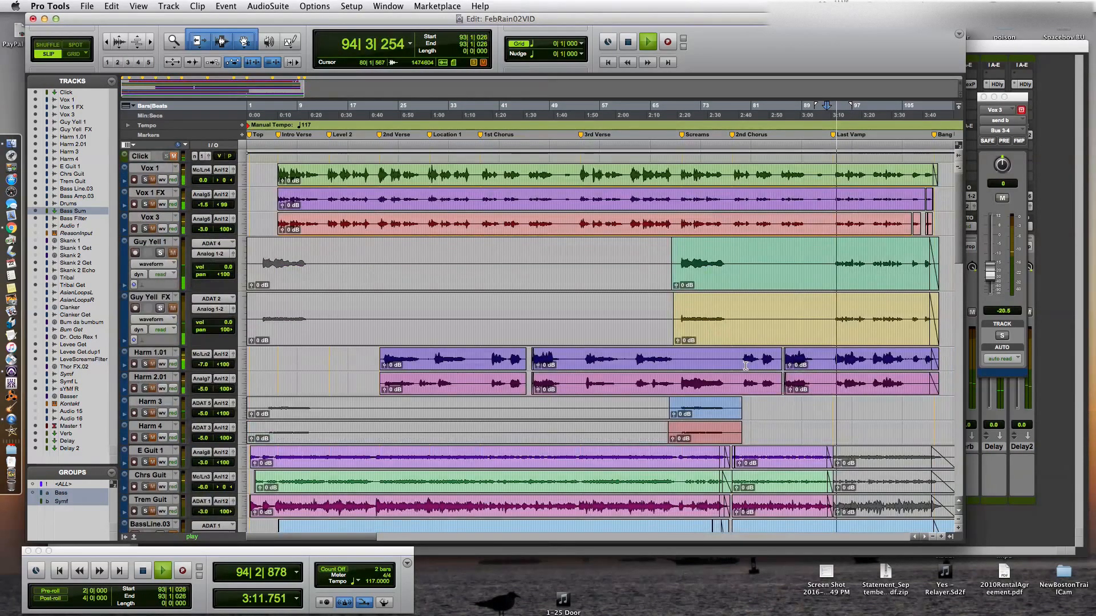
scroll(746, 366, down, 4)
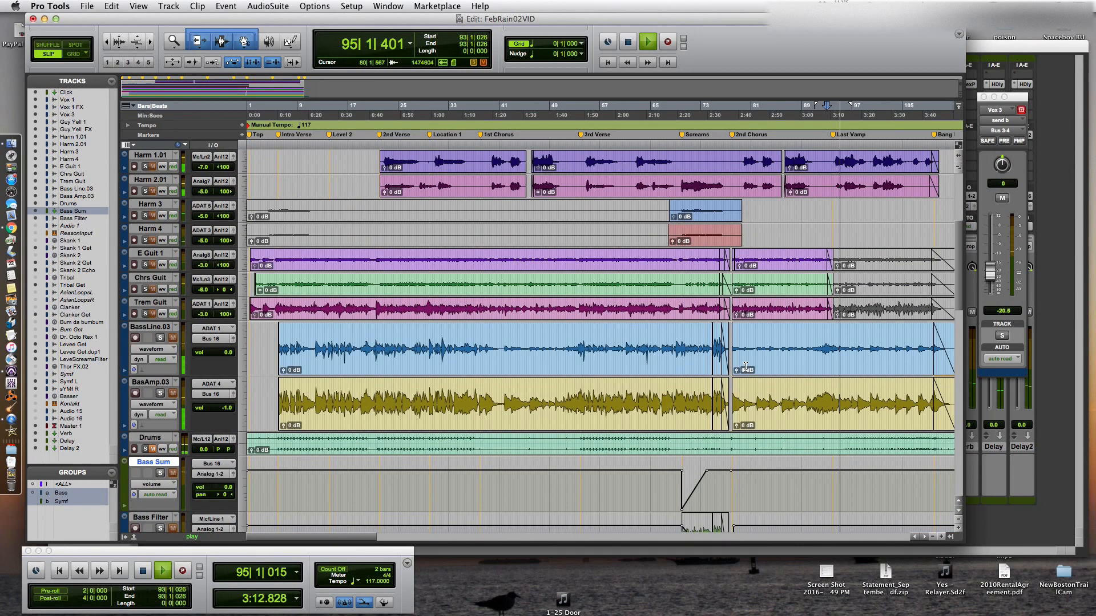
scroll(686, 360, down, 20)
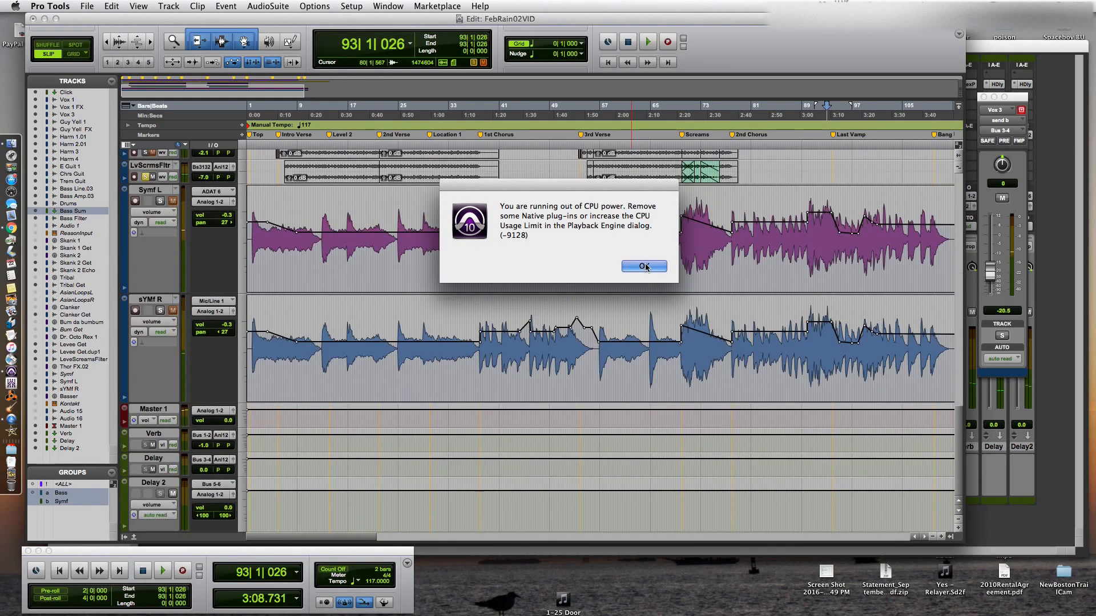
Dismiss the CPU power alert, clear the LvScrmsFltr solo and restart playback from 93|1|026.
click(644, 266)
click(146, 178)
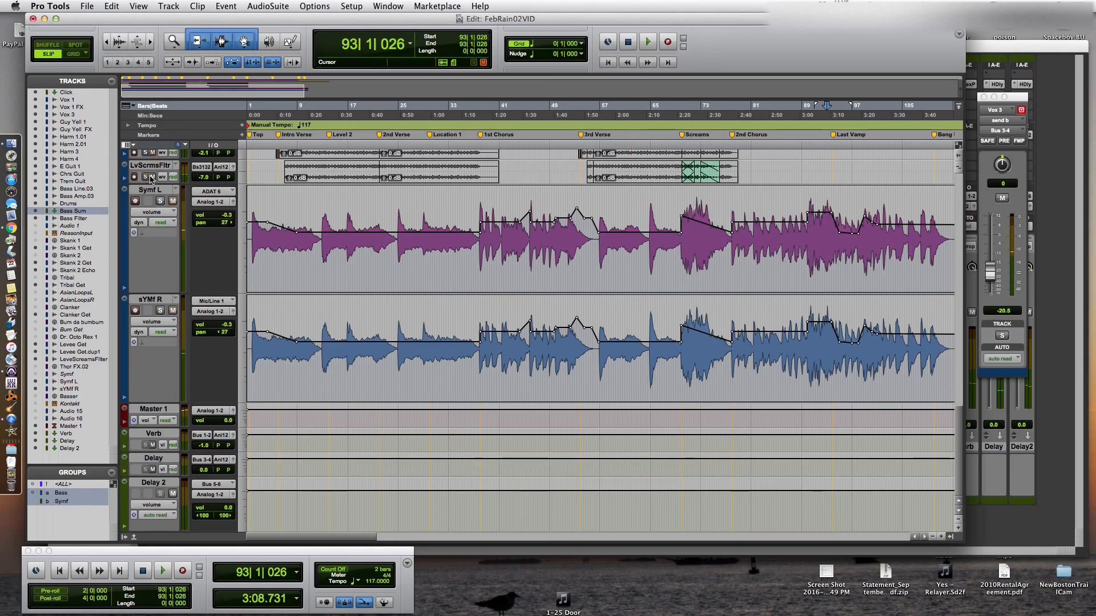
key(space)
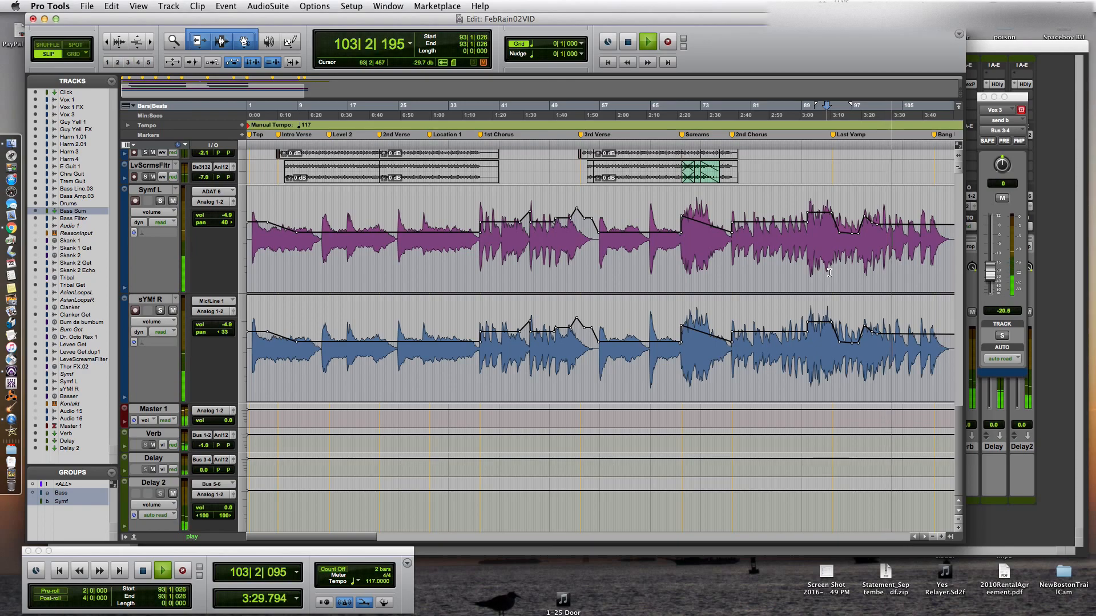
Review the tracks from the Symf parts up to the harmony vocals while the full mix plays through Last Vamp.
scroll(829, 272, up, 1)
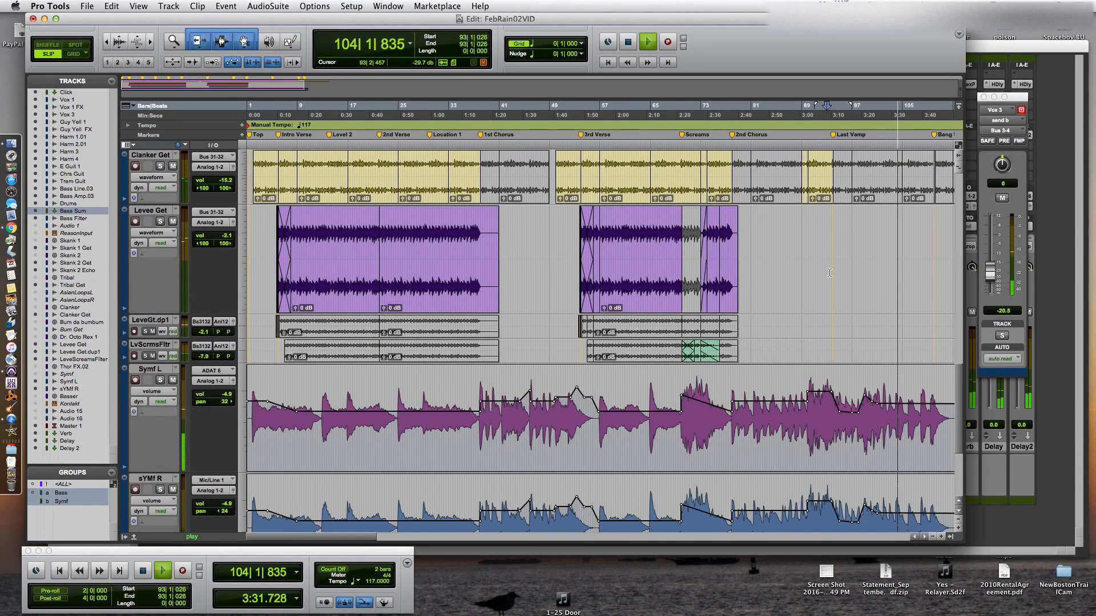
scroll(829, 272, up, 10)
scroll(829, 273, up, 1)
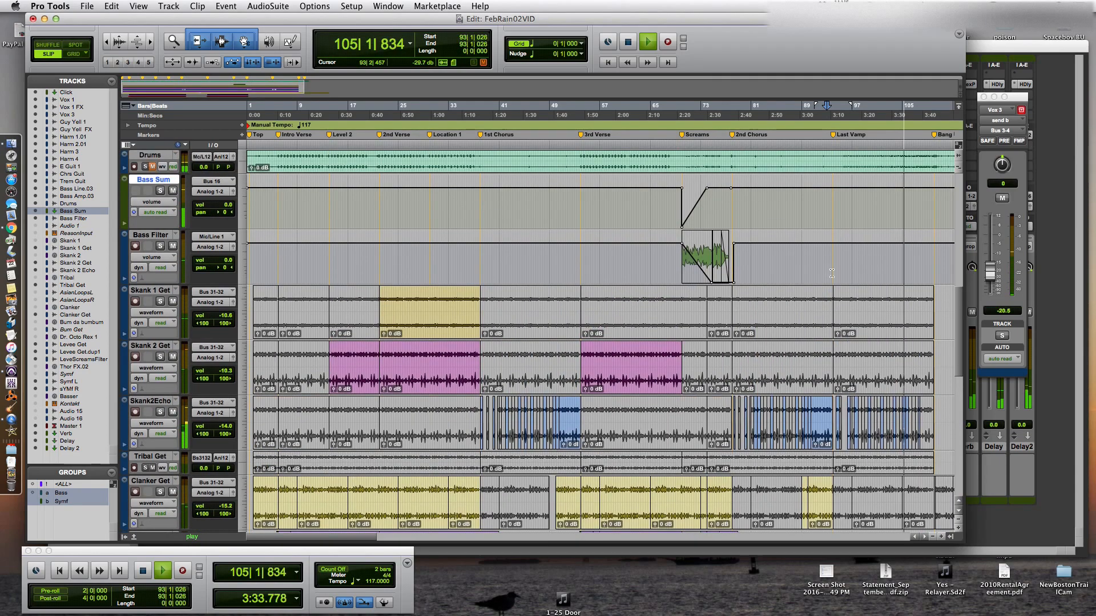
scroll(679, 374, up, 8)
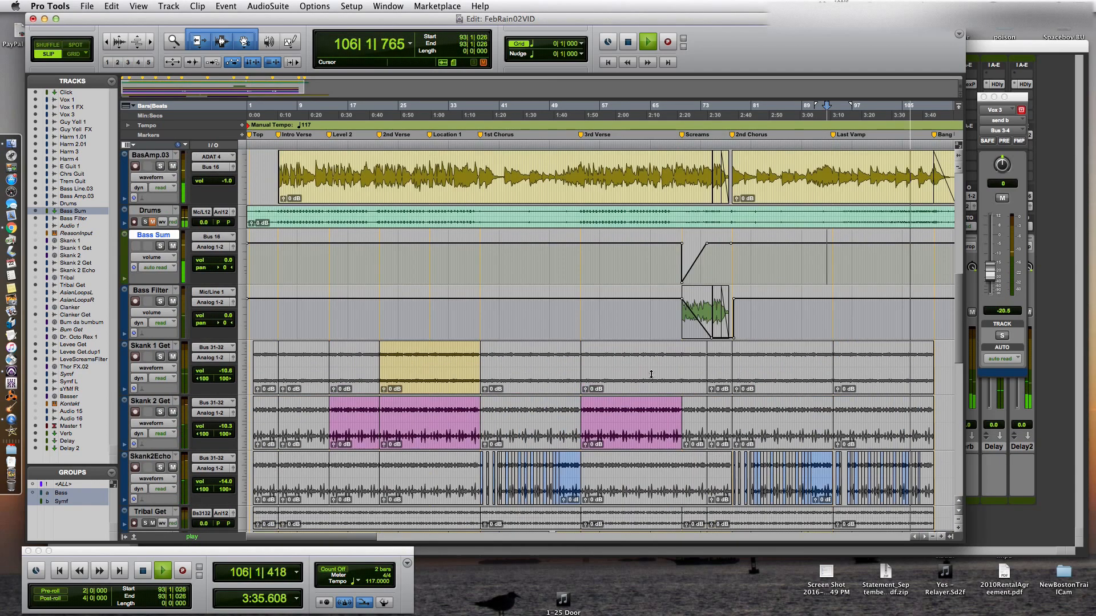
scroll(679, 374, up, 8)
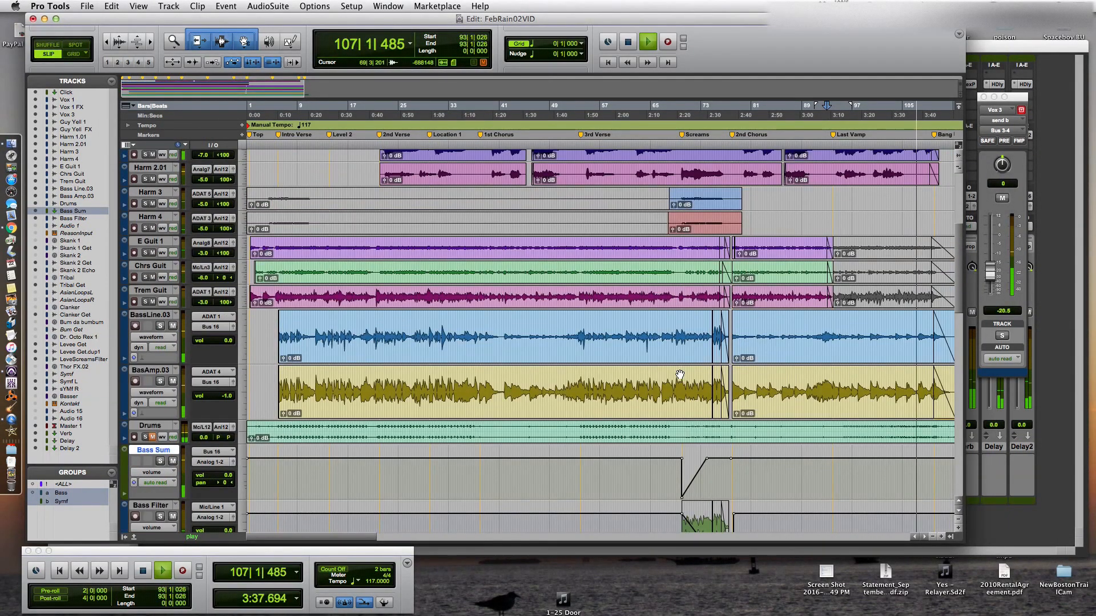